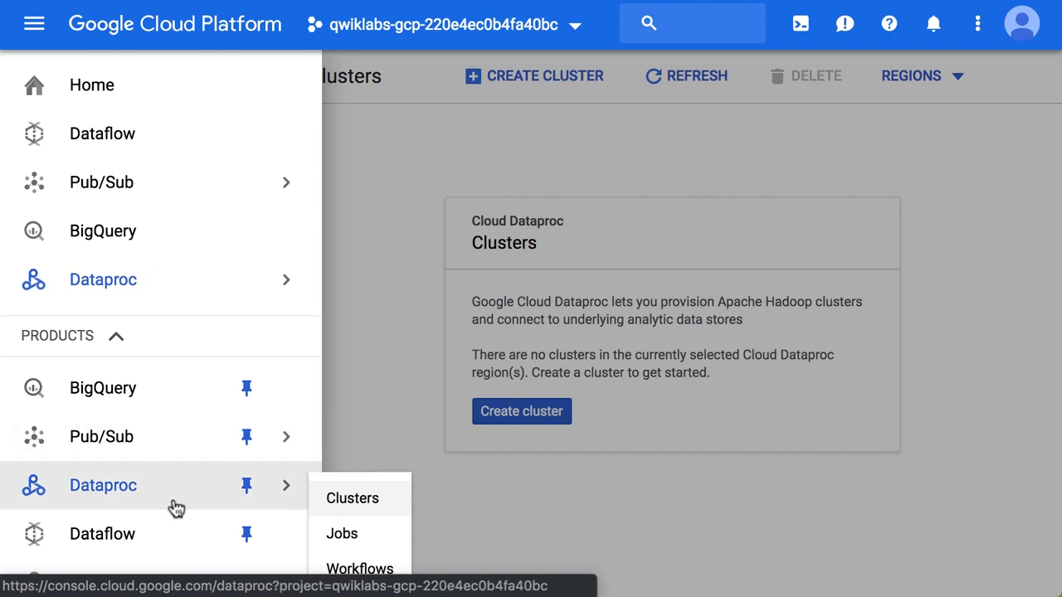
Go to the Dataproc Clusters page and start creating a new cluster.
{"action": "mouse_move", "coordinate": [97, 446]}
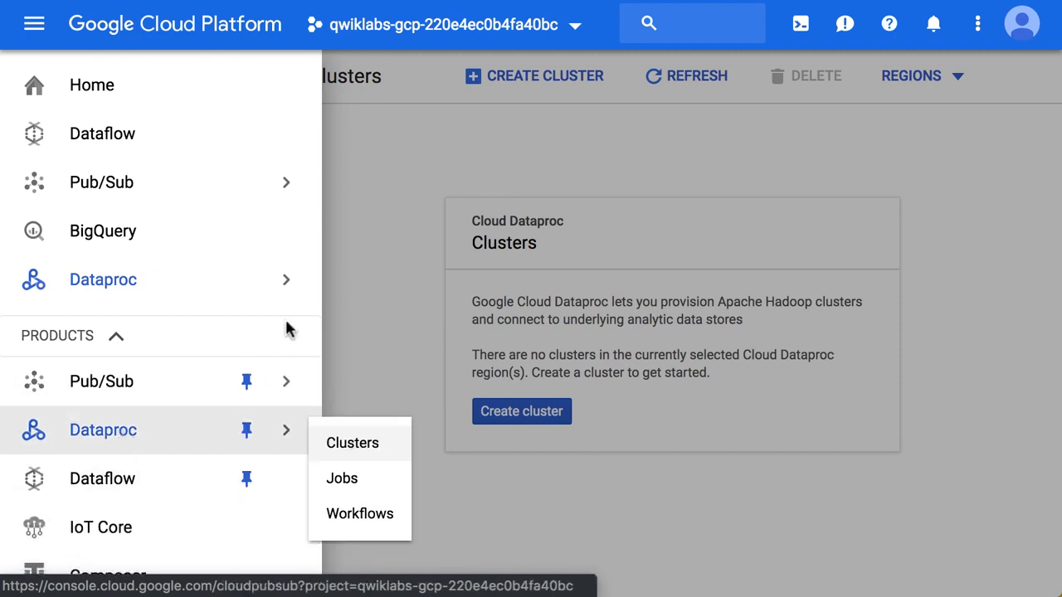
{"action": "mouse_move", "coordinate": [185, 285]}
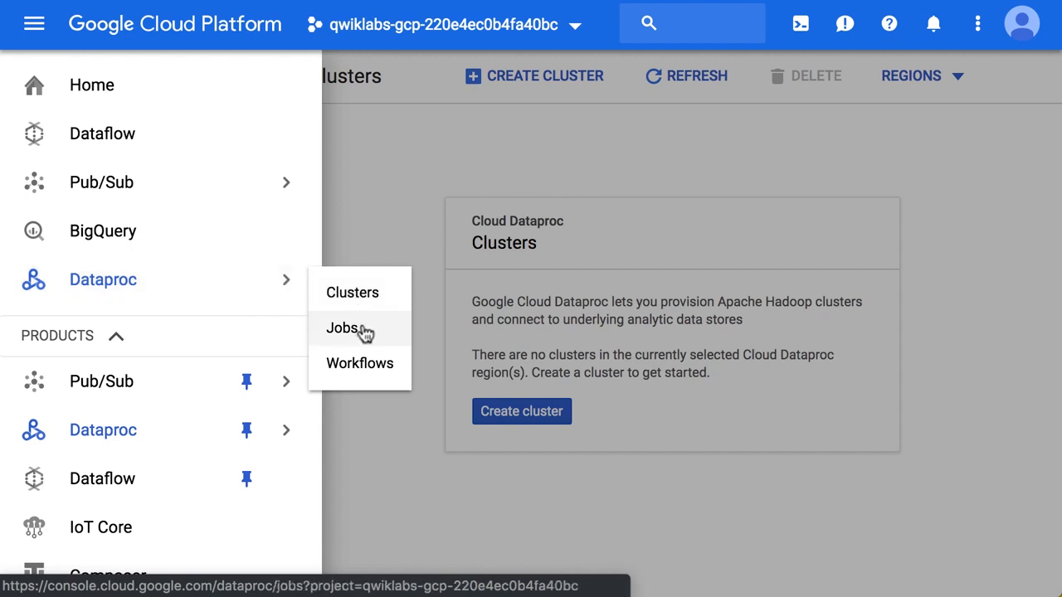
{"action": "left_click", "coordinate": [74, 286]}
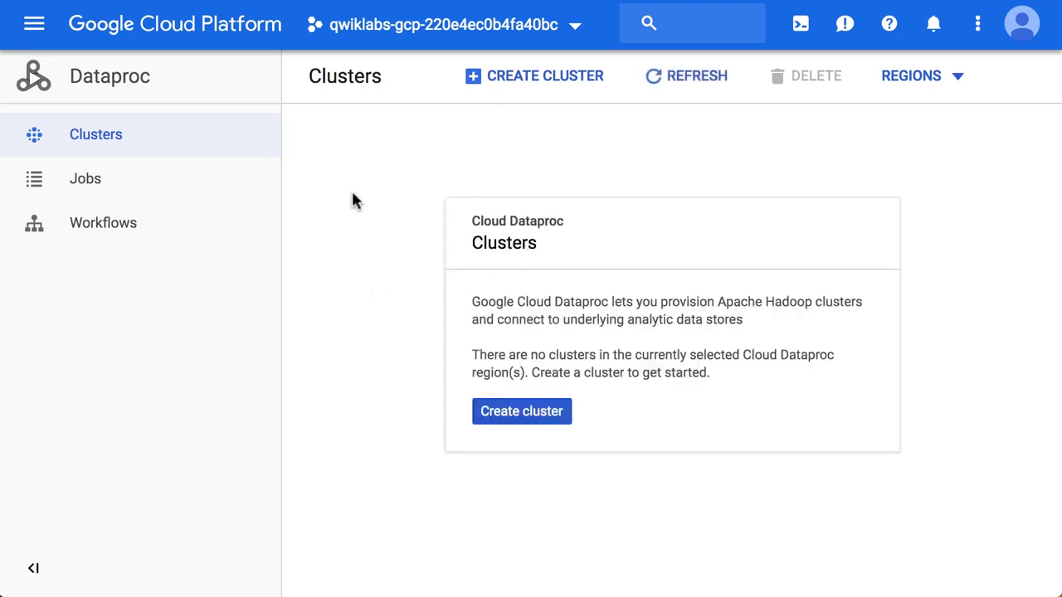
{"action": "left_click", "coordinate": [543, 418]}
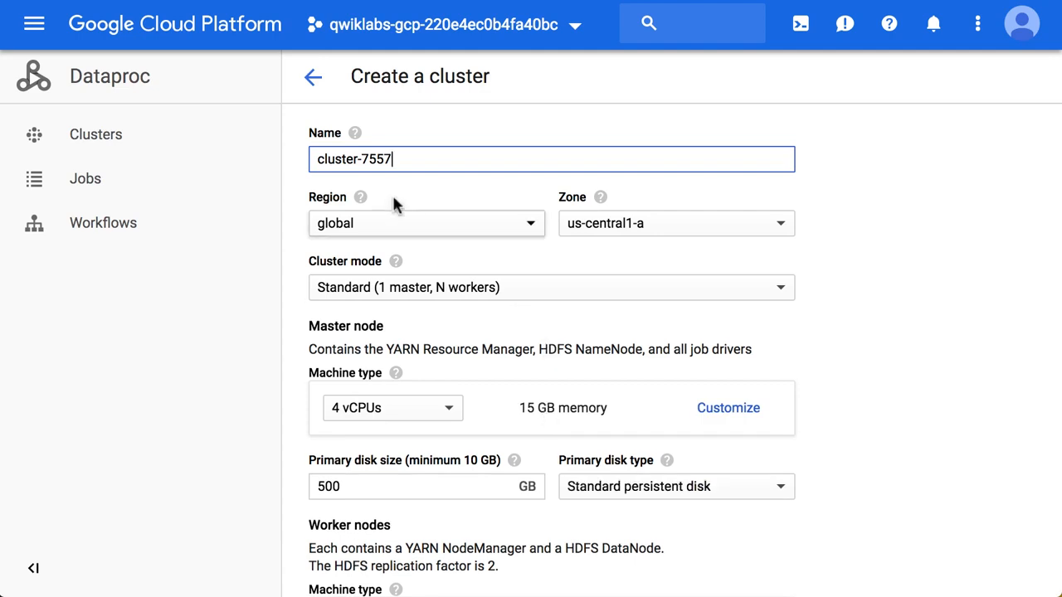
Name the cluster pi-cluster and choose Standard (1 master, N workers) as its cluster mode.
{"action": "left_click_drag", "start_coordinate": [405, 161], "coordinate": [315, 162]}
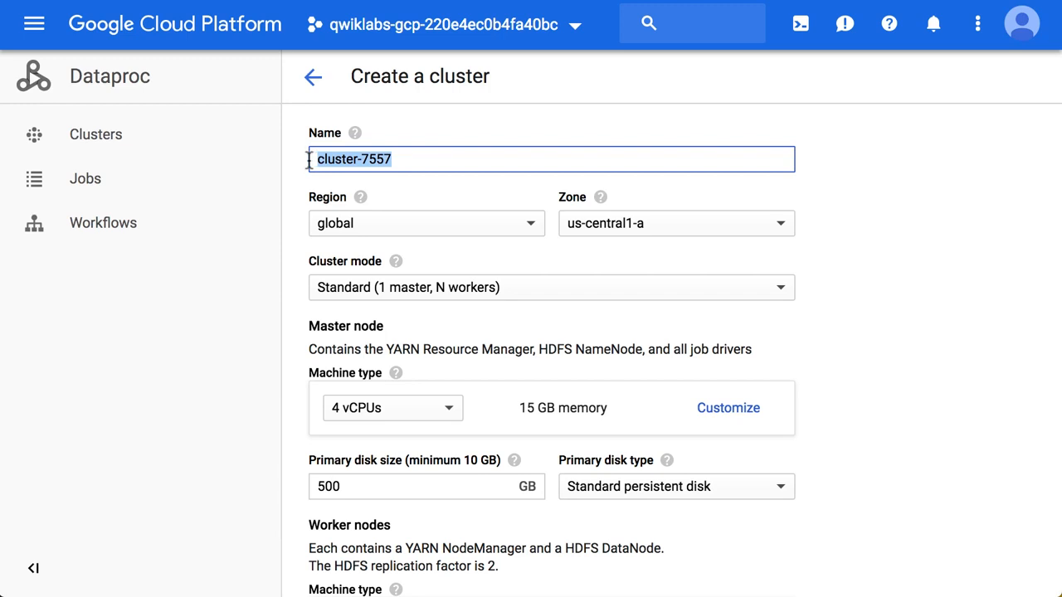
{"action": "type", "text": "pi-cluster"}
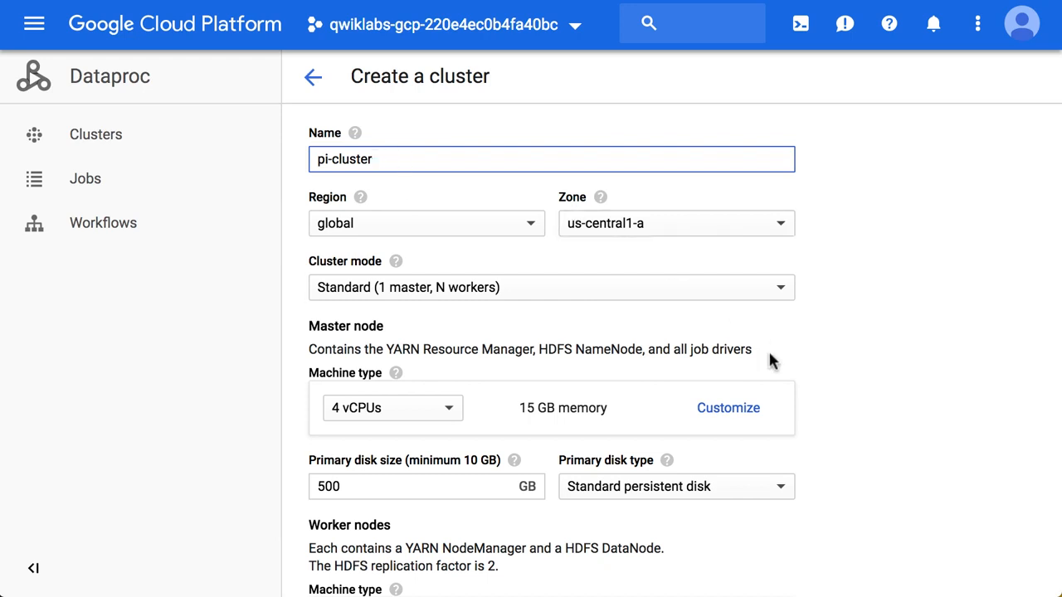
{"action": "scroll", "coordinate": [769, 356], "scroll_direction": "down", "scroll_amount": 1}
{"action": "left_click", "coordinate": [419, 234]}
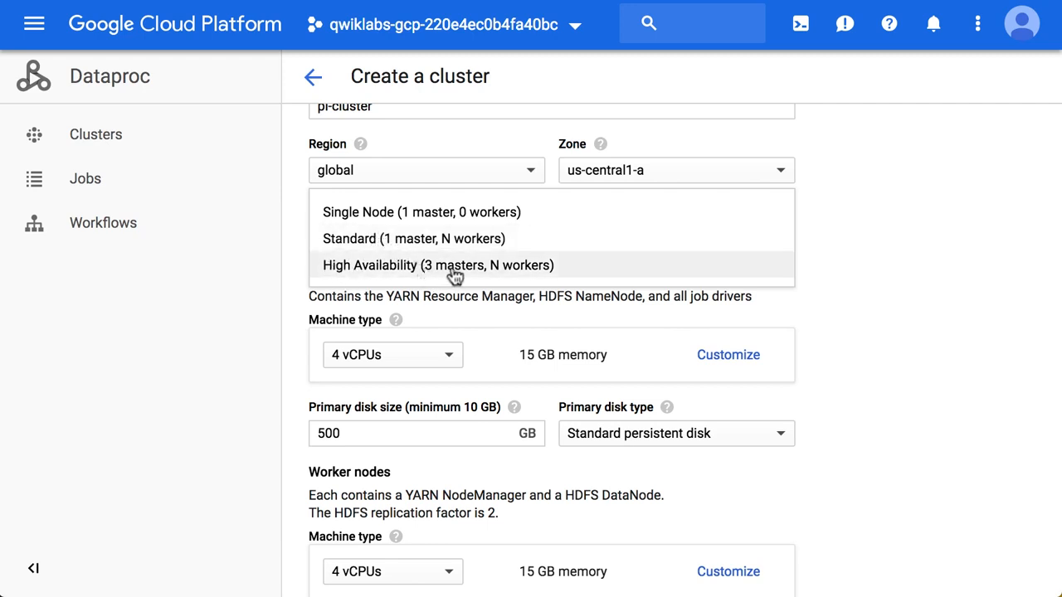
{"action": "left_click", "coordinate": [415, 242]}
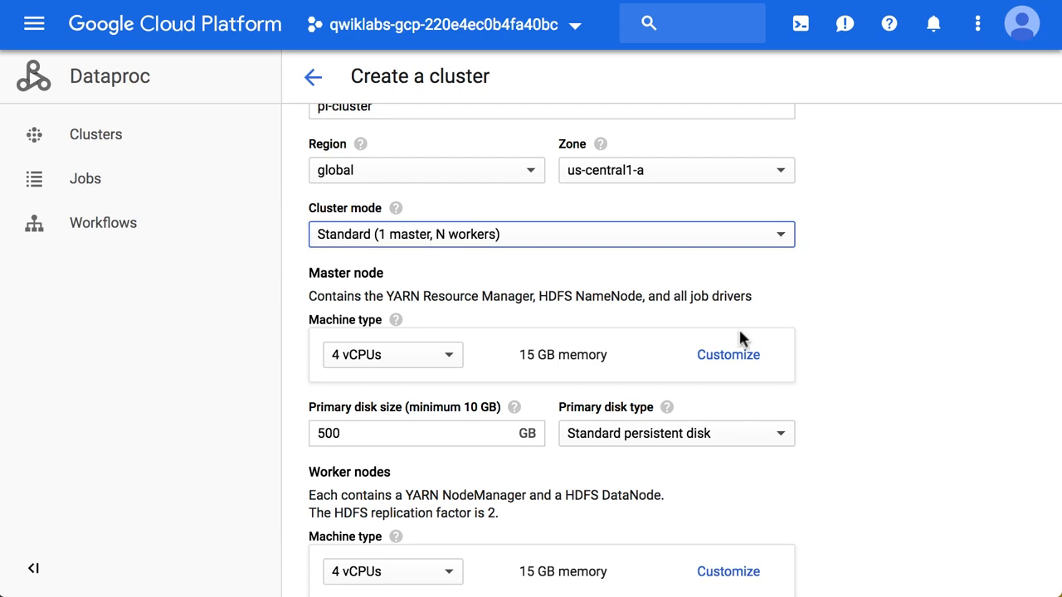
Examine the machine types available for the master node, from the standard to the ultramem options.
{"action": "scroll", "coordinate": [850, 352], "scroll_direction": "down", "scroll_amount": 2}
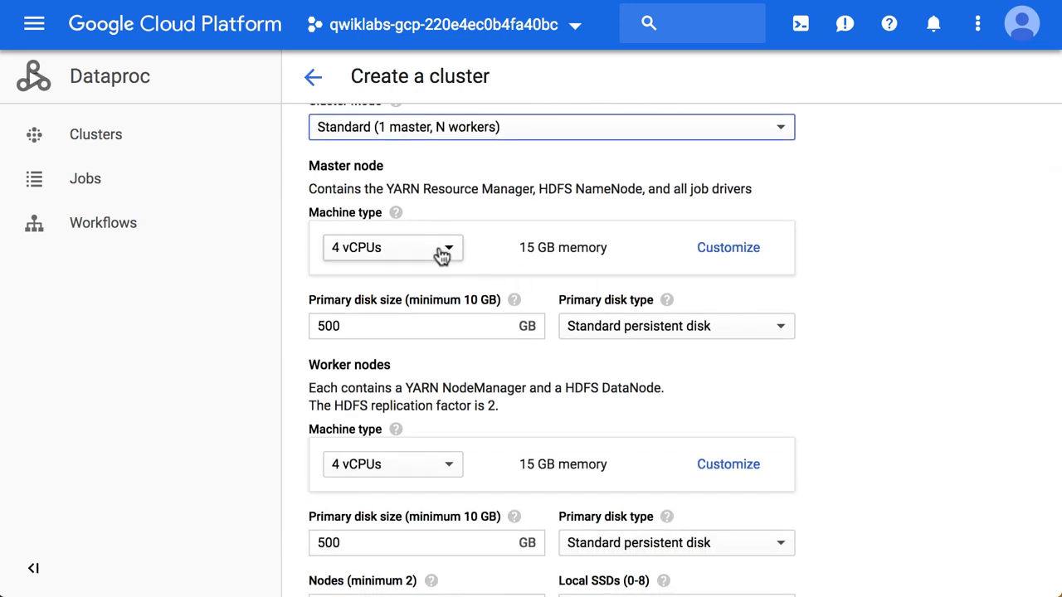
{"action": "left_click", "coordinate": [440, 250]}
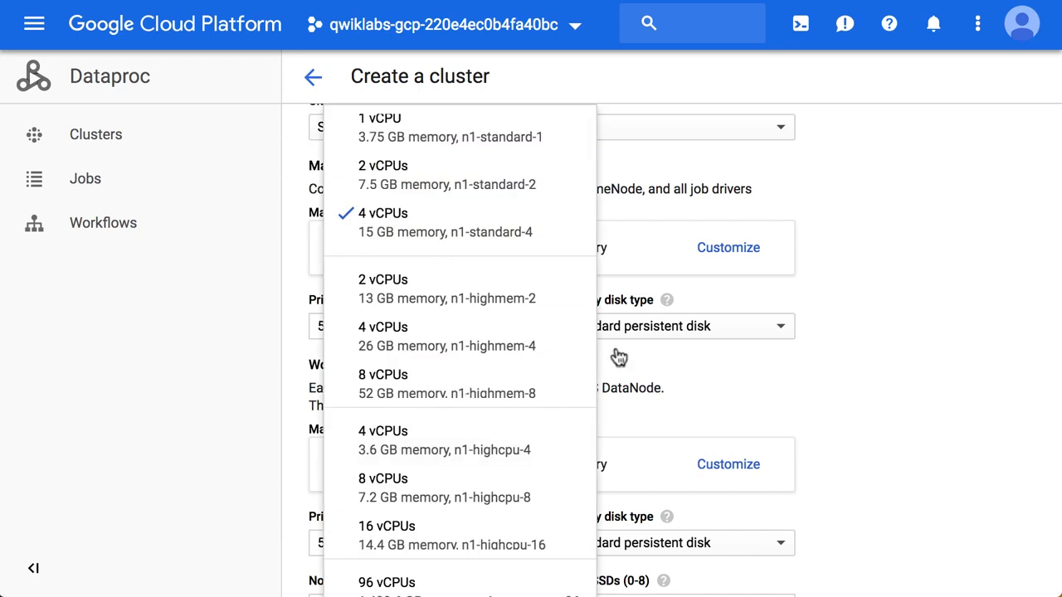
{"action": "scroll", "coordinate": [493, 436], "scroll_direction": "down", "scroll_amount": 4}
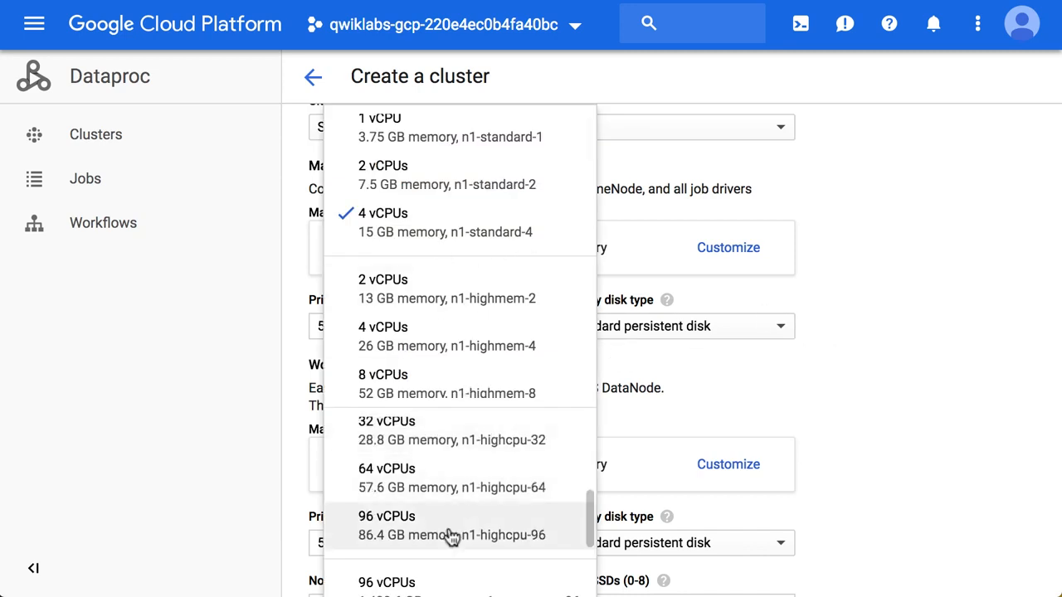
{"action": "scroll", "coordinate": [447, 547], "scroll_direction": "down", "scroll_amount": 3}
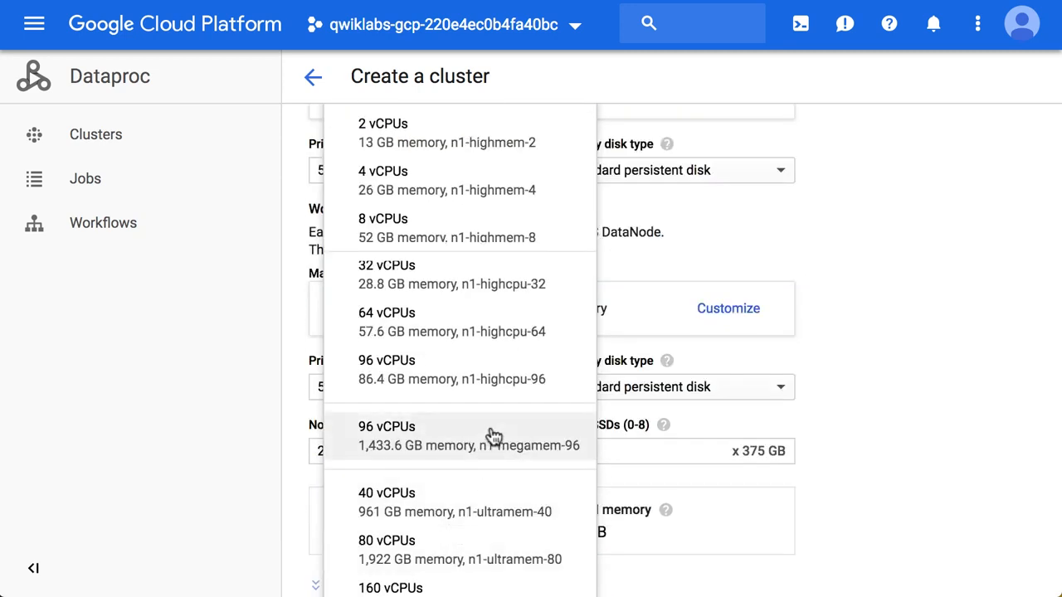
{"action": "scroll", "coordinate": [493, 437], "scroll_direction": "down", "scroll_amount": 3}
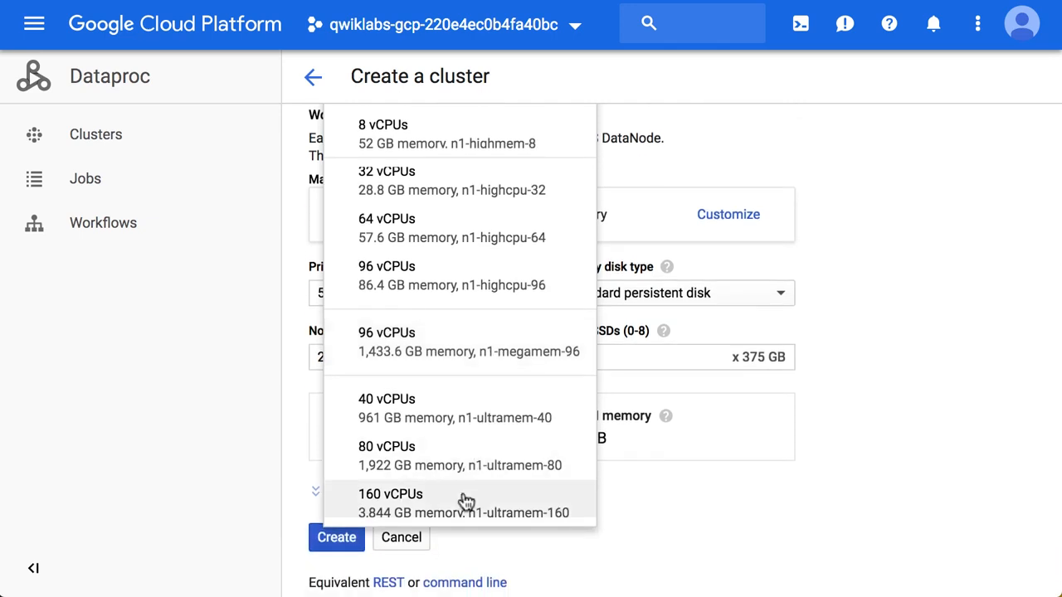
{"action": "scroll", "coordinate": [740, 446], "scroll_direction": "up", "scroll_amount": 10}
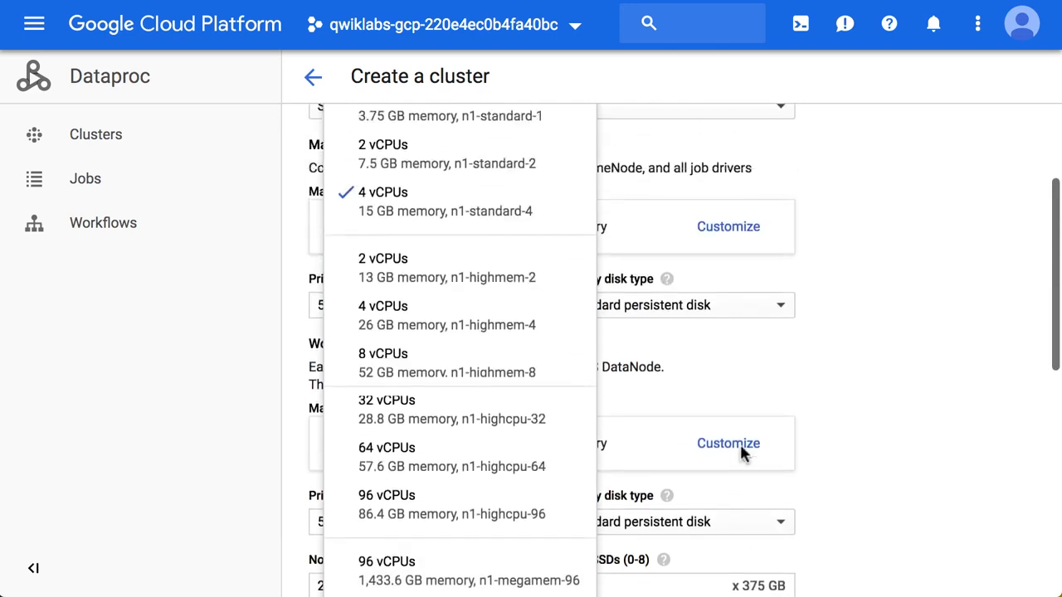
{"action": "left_click", "coordinate": [893, 414]}
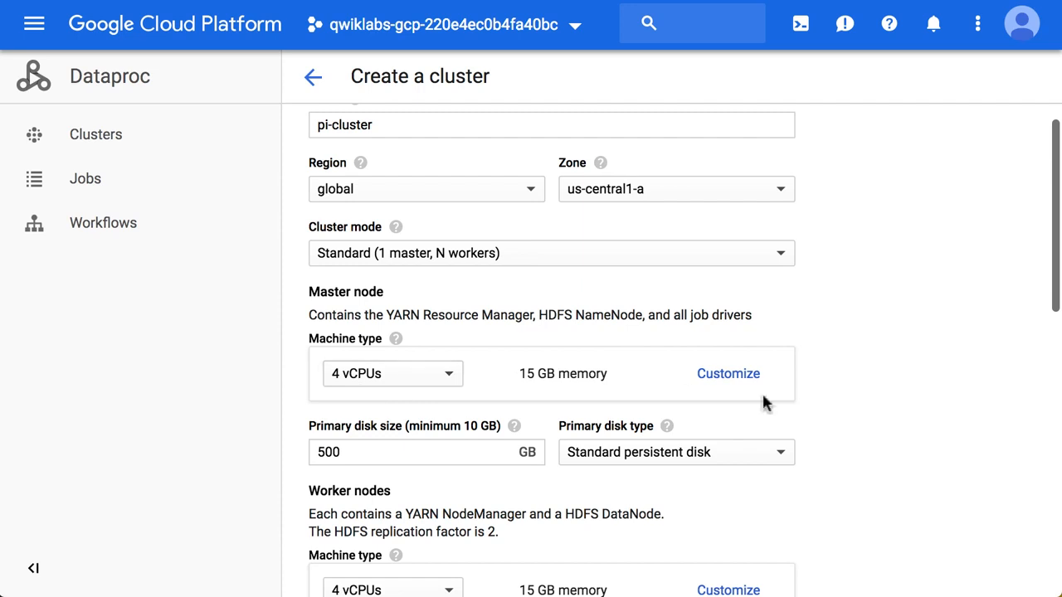
Set the number of worker nodes to 2 and create the cluster.
{"action": "scroll", "coordinate": [795, 441], "scroll_direction": "down", "scroll_amount": 3}
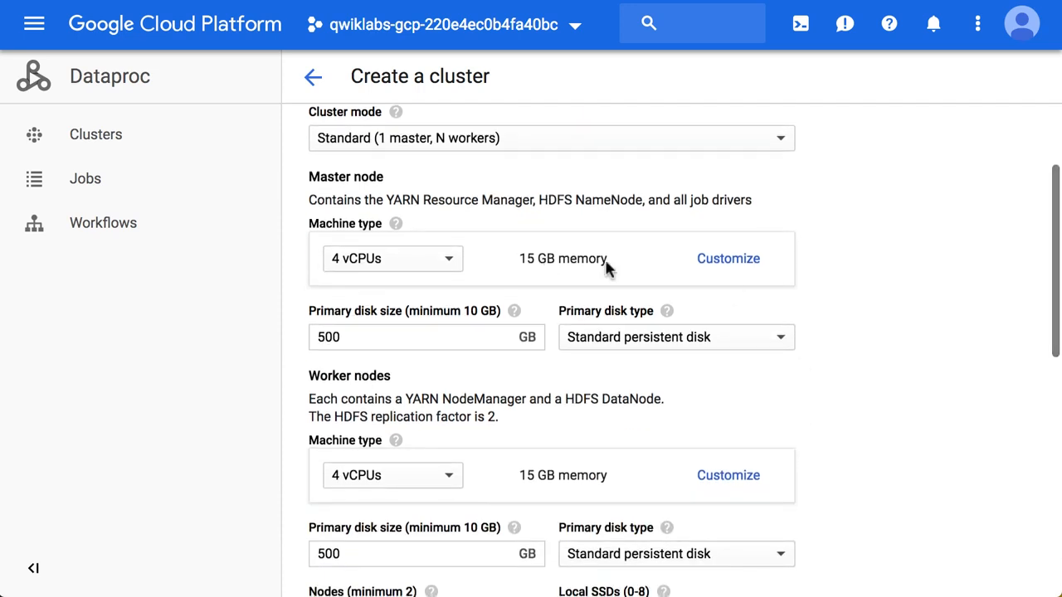
{"action": "scroll", "coordinate": [815, 401], "scroll_direction": "down", "scroll_amount": 3}
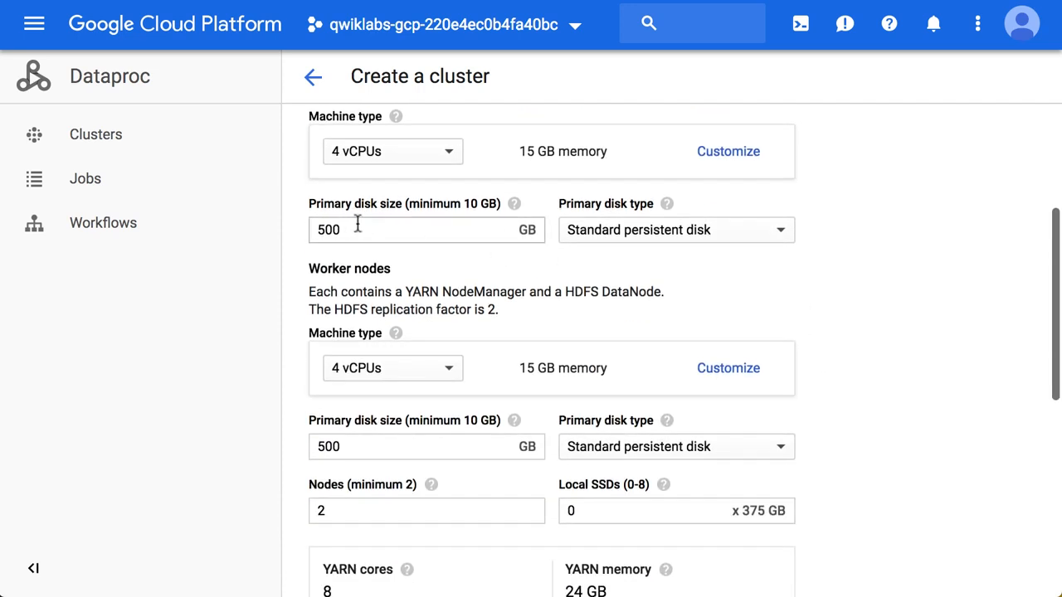
{"action": "scroll", "coordinate": [614, 282], "scroll_direction": "down", "scroll_amount": 3}
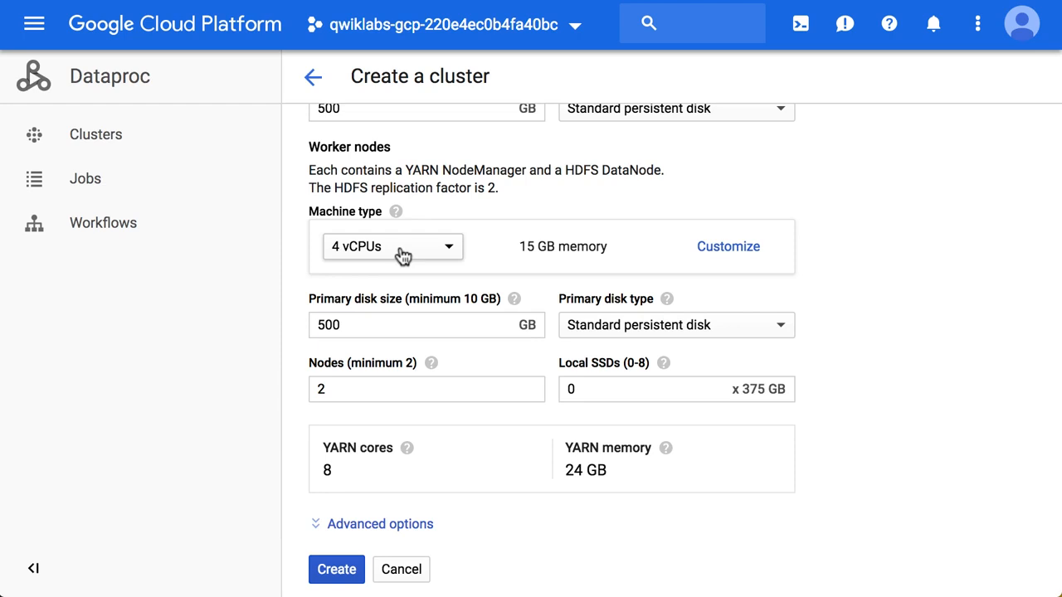
{"action": "scroll", "coordinate": [546, 473], "scroll_direction": "down", "scroll_amount": 2}
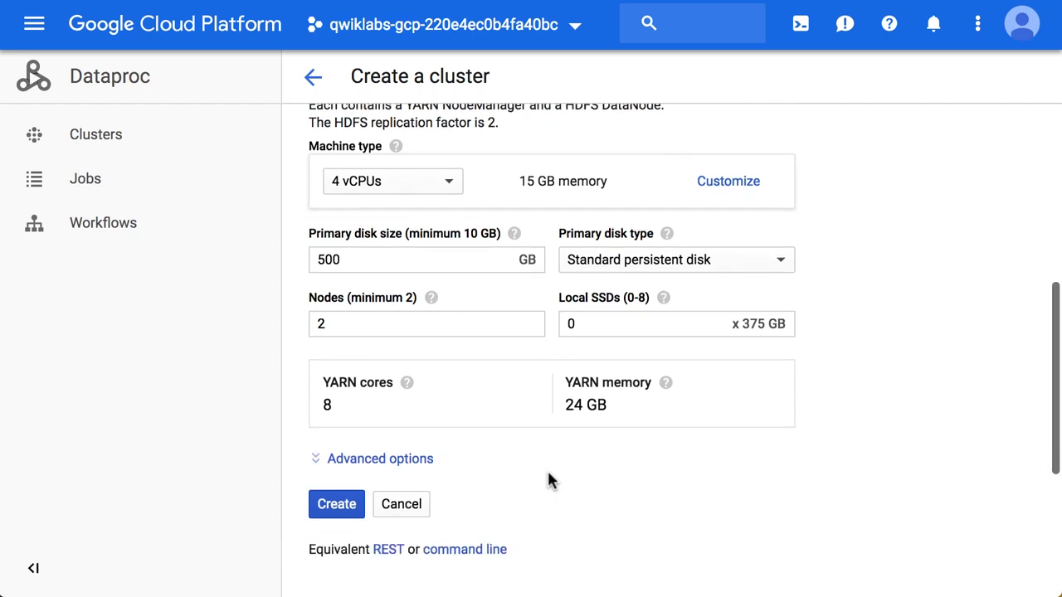
{"action": "double_click", "coordinate": [324, 322]}
{"action": "type", "text": "2"}
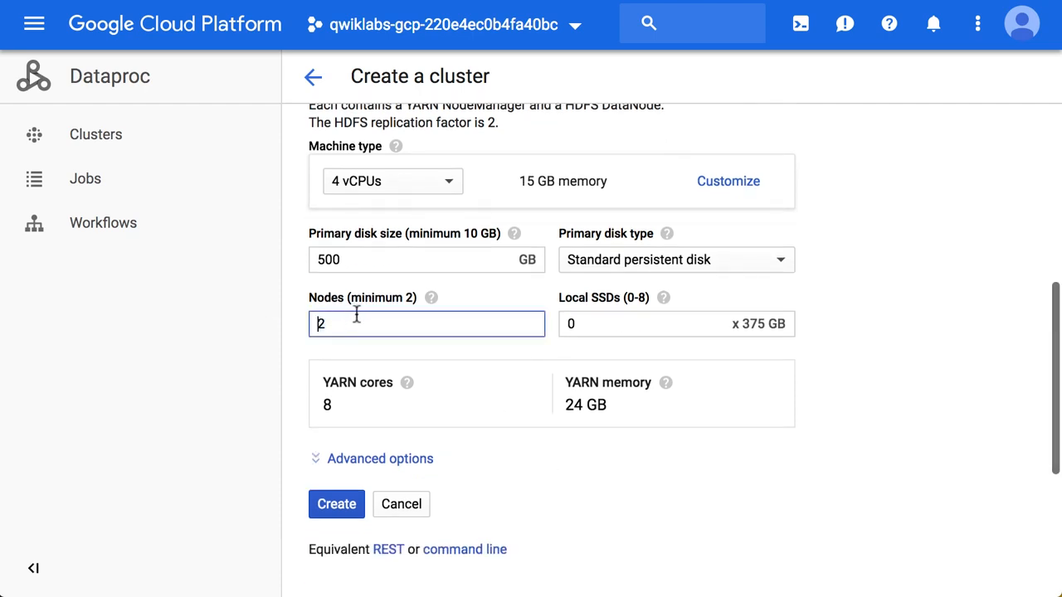
{"action": "left_click", "coordinate": [340, 512]}
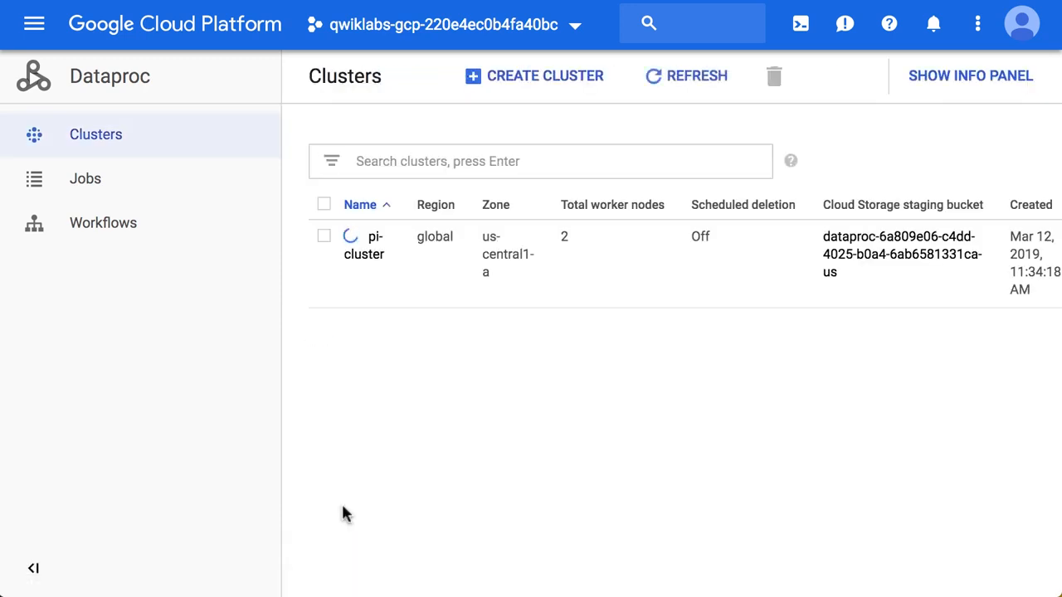
Start a new Dataproc job submission and set its job ID to estimate-pi-digits.
{"action": "left_click", "coordinate": [161, 189]}
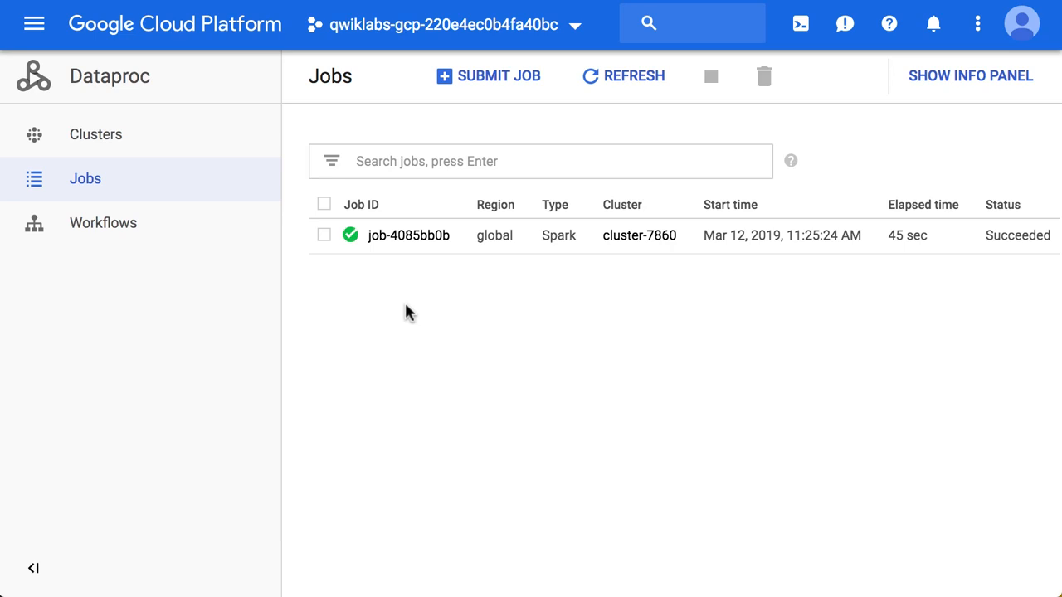
{"action": "left_click", "coordinate": [492, 78]}
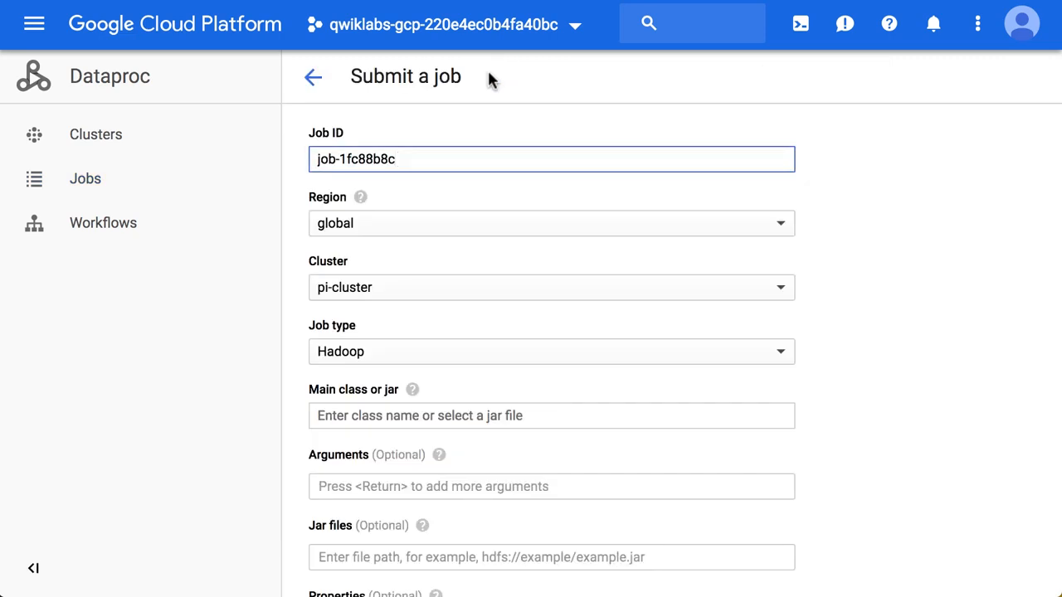
{"action": "left_click_drag", "start_coordinate": [419, 158], "coordinate": [279, 157]}
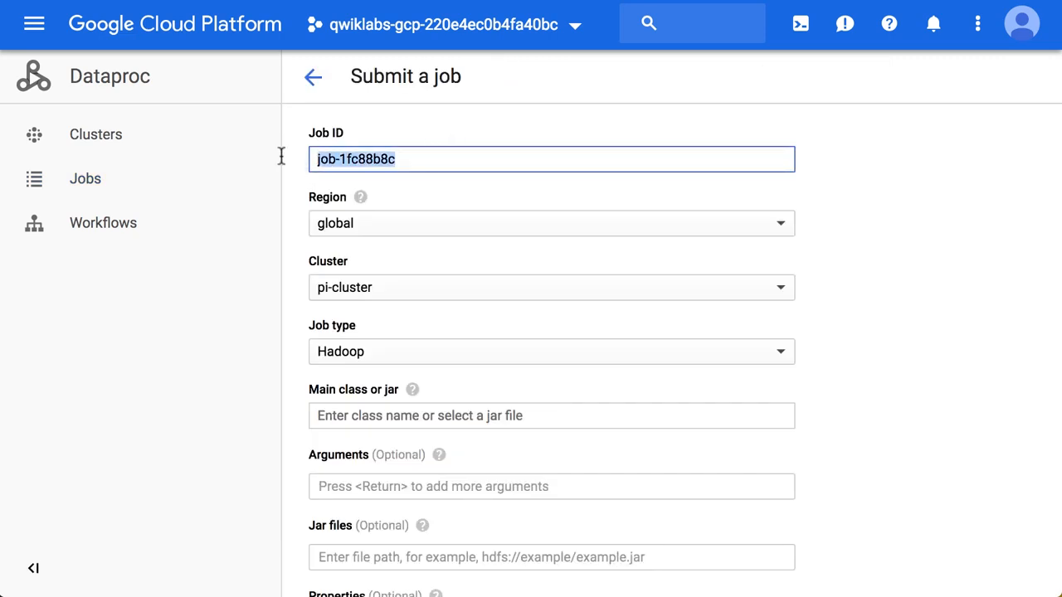
{"action": "type", "text": "estimate-pi-digit"}
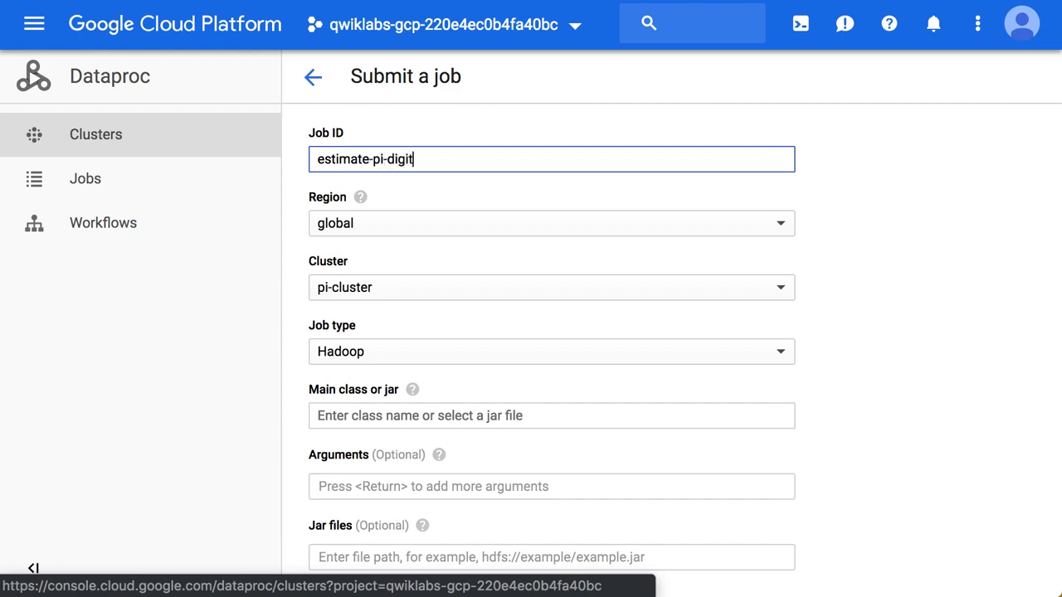
{"action": "type", "text": "s"}
{"action": "left_click", "coordinate": [949, 238]}
Set the job type to Spark and enter org.apache.spark.examples.SparkPi as the main class.
{"action": "scroll", "coordinate": [791, 293], "scroll_direction": "down", "scroll_amount": 2}
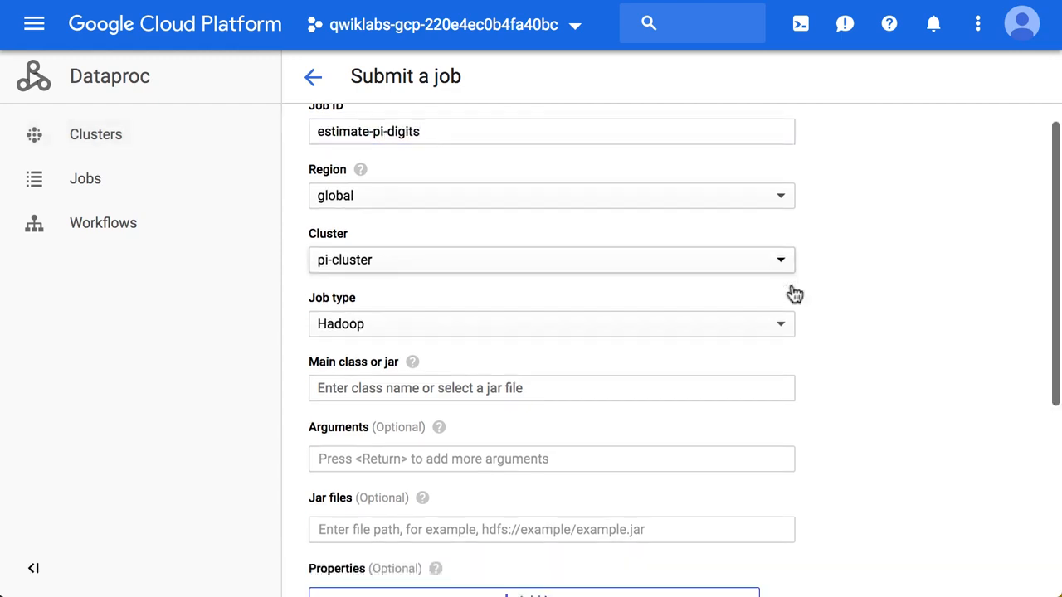
{"action": "scroll", "coordinate": [462, 258], "scroll_direction": "down", "scroll_amount": 1}
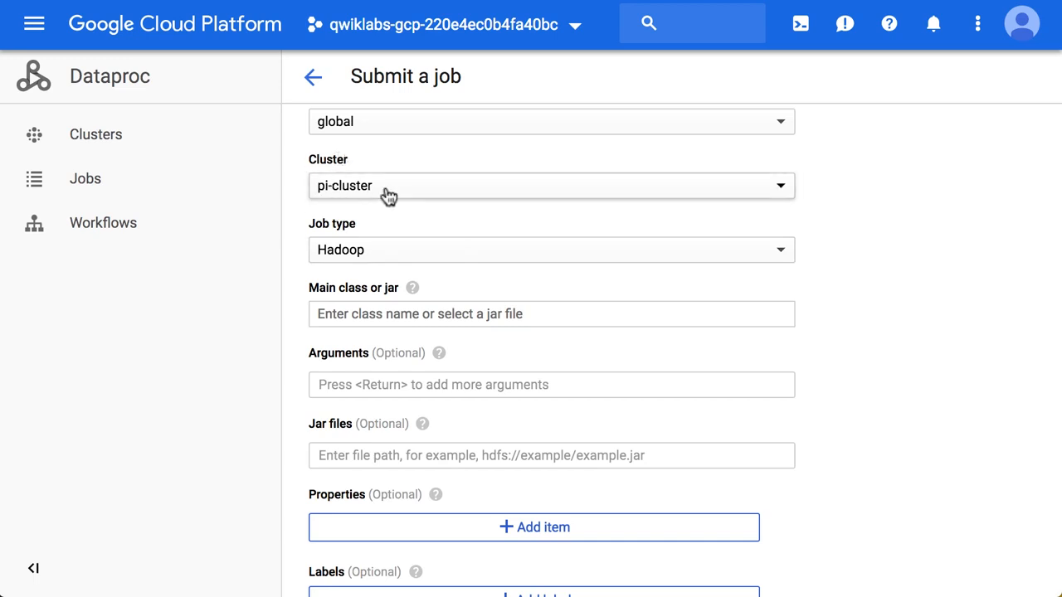
{"action": "scroll", "coordinate": [387, 196], "scroll_direction": "down", "scroll_amount": 1}
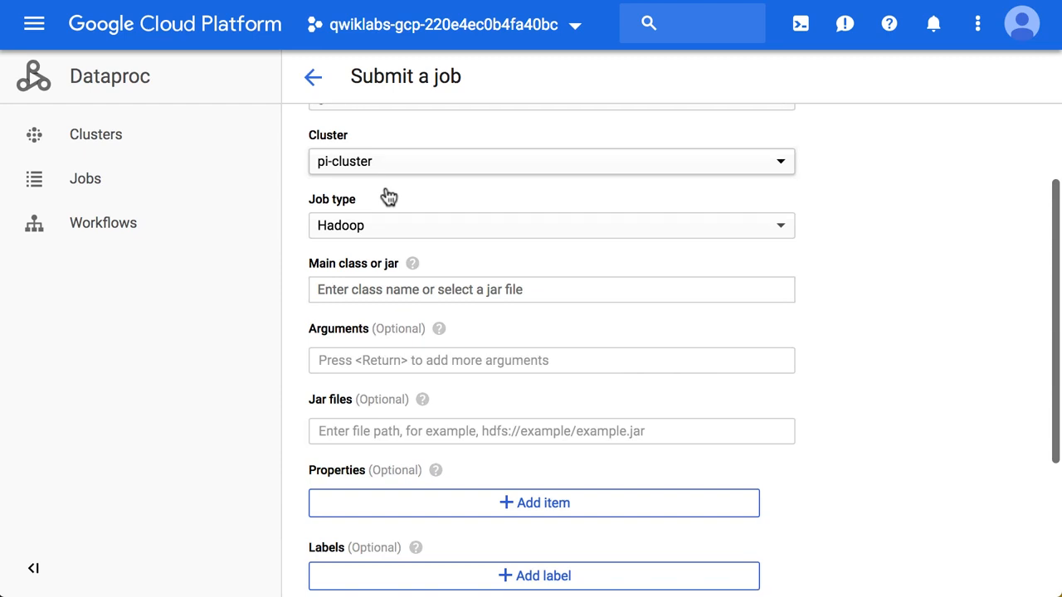
{"action": "left_click", "coordinate": [343, 209]}
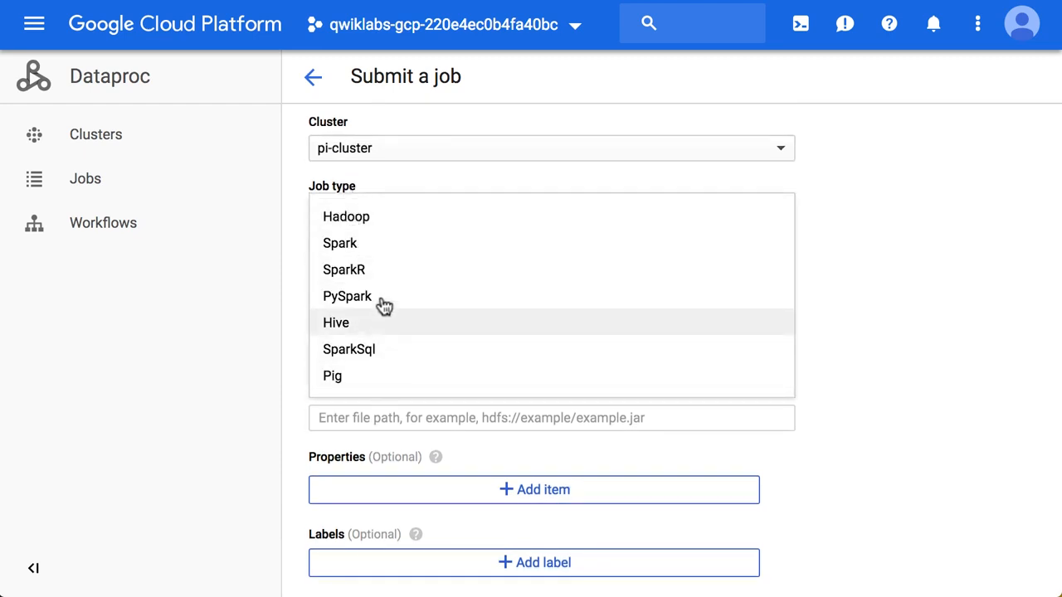
{"action": "left_click", "coordinate": [377, 249]}
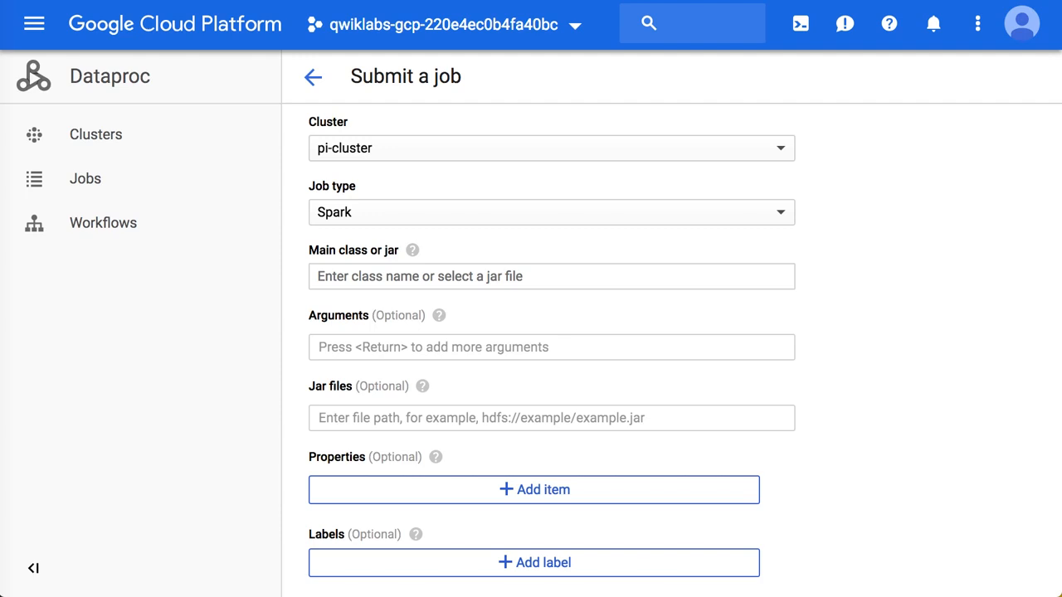
{"action": "left_click", "coordinate": [344, 279]}
{"action": "left_click", "coordinate": [365, 277]}
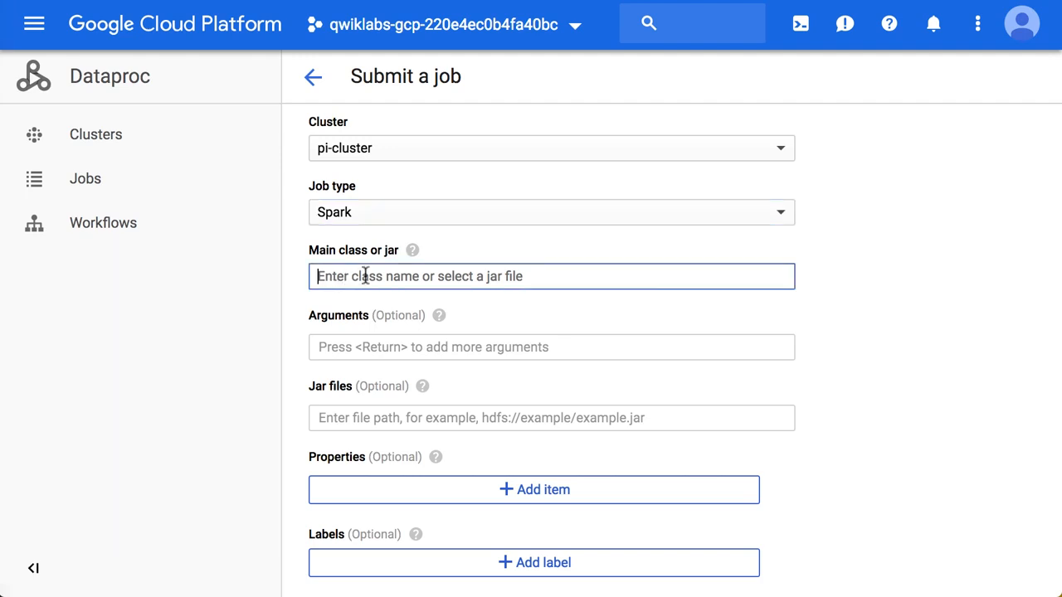
{"action": "type", "text": "org.apache.spark.examples.SparkPi"}
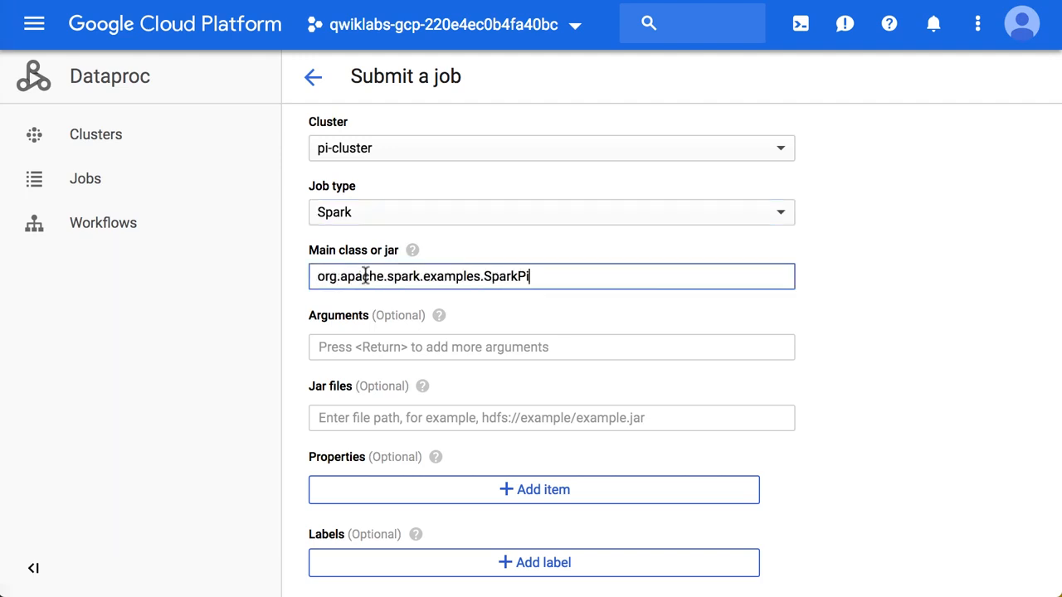
Add file:///usr/lib/spark/examples/jars/spark-examples.jar to the job's jar files.
{"action": "scroll", "coordinate": [379, 339], "scroll_direction": "down", "scroll_amount": 2}
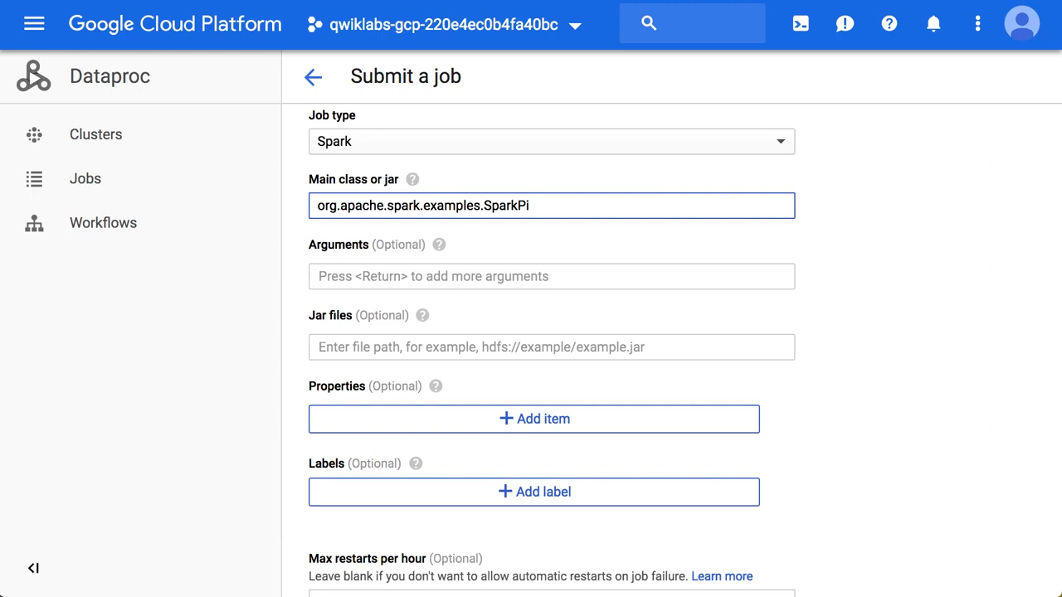
{"action": "scroll", "coordinate": [471, 370], "scroll_direction": "down", "scroll_amount": 2}
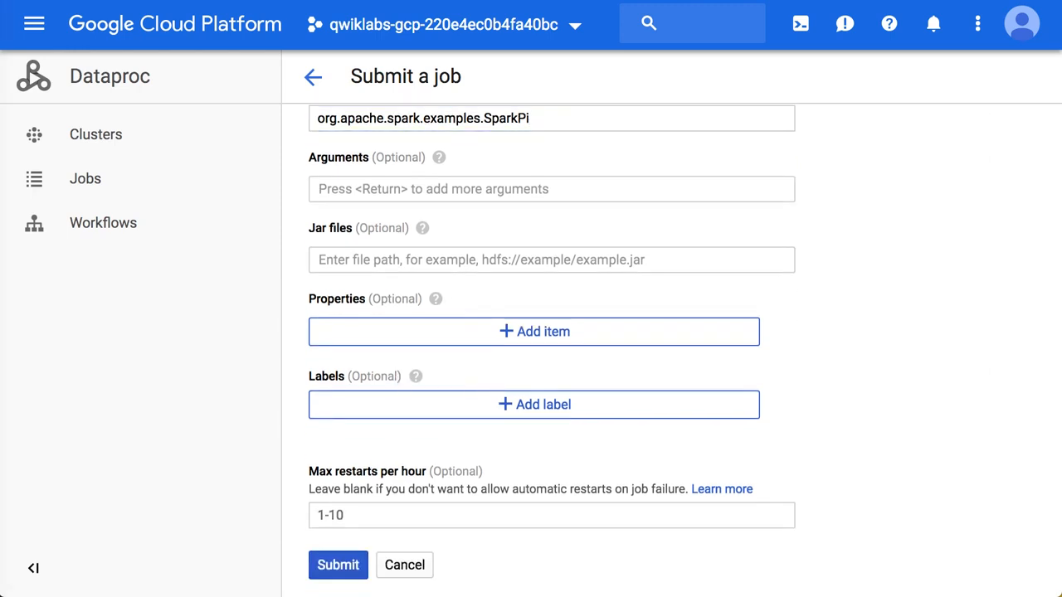
{"action": "left_click", "coordinate": [440, 258]}
{"action": "type", "text": "file:///usr/lib/spark/examples/jars/spark-examples.jar"}
{"action": "scroll", "coordinate": [688, 327], "scroll_direction": "down", "scroll_amount": 1}
{"action": "scroll", "coordinate": [614, 249], "scroll_direction": "up", "scroll_amount": 1}
Add 1000 as the job's argument and submit the job.
{"action": "left_click", "coordinate": [549, 176]}
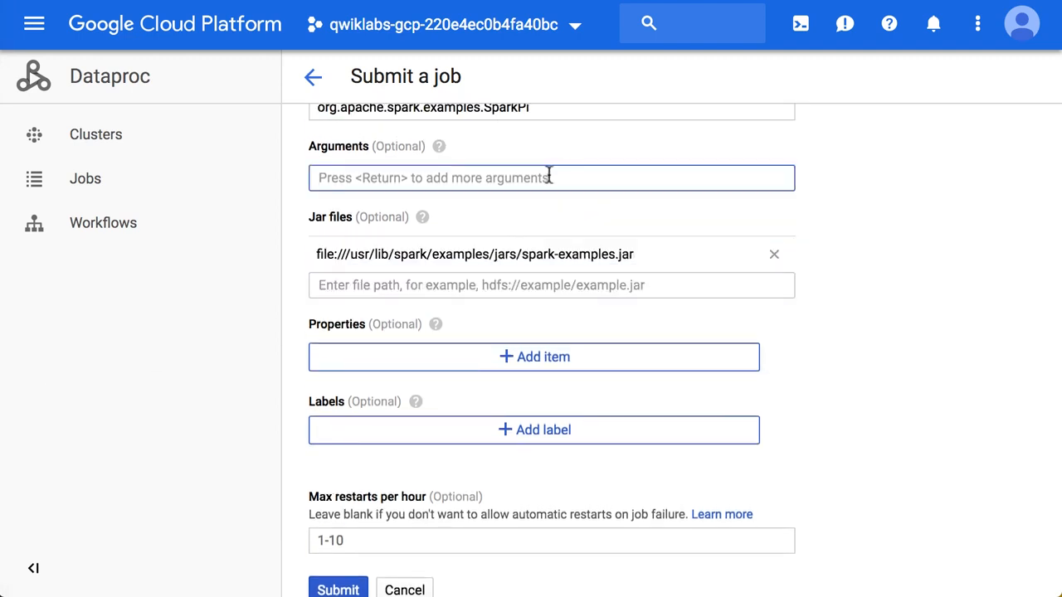
{"action": "type", "text": "100"}
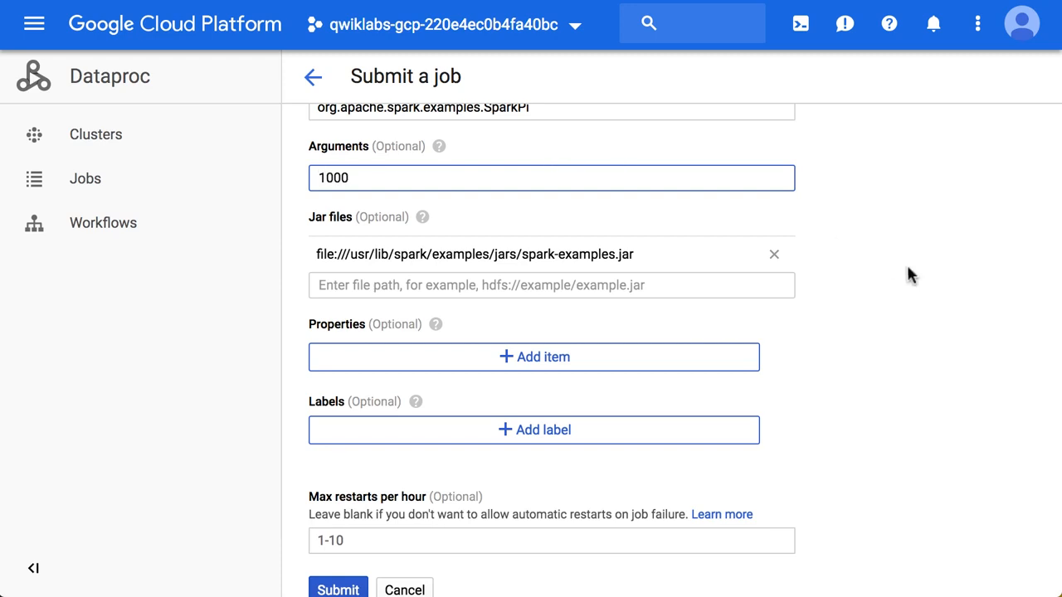
{"action": "type", "text": "0"}
{"action": "key", "text": "Return"}
{"action": "scroll", "coordinate": [741, 305], "scroll_direction": "down", "scroll_amount": 1}
{"action": "scroll", "coordinate": [742, 309], "scroll_direction": "up", "scroll_amount": 1}
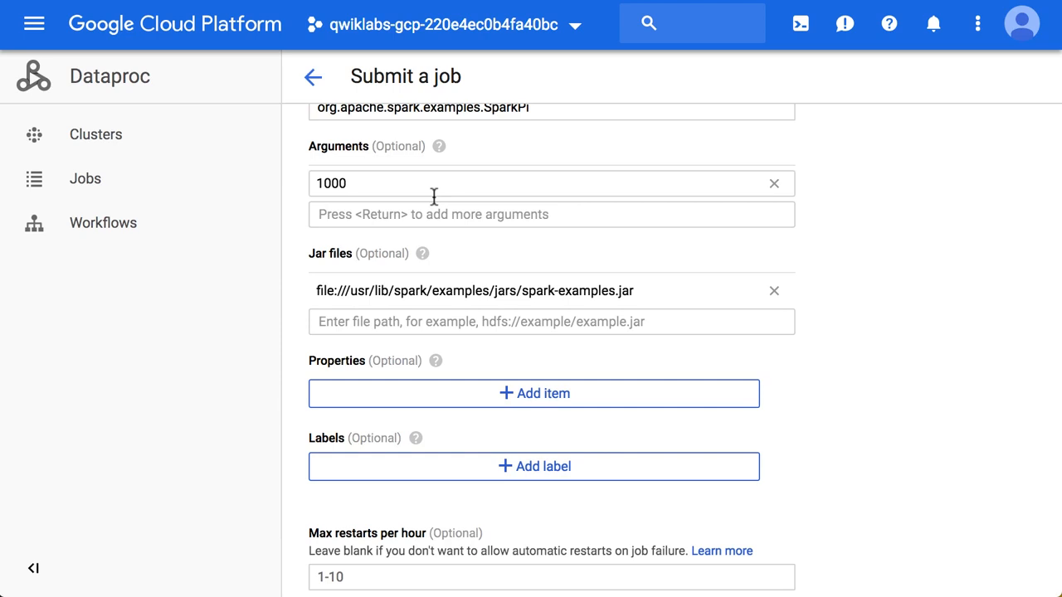
{"action": "scroll", "coordinate": [434, 197], "scroll_direction": "down", "scroll_amount": 1}
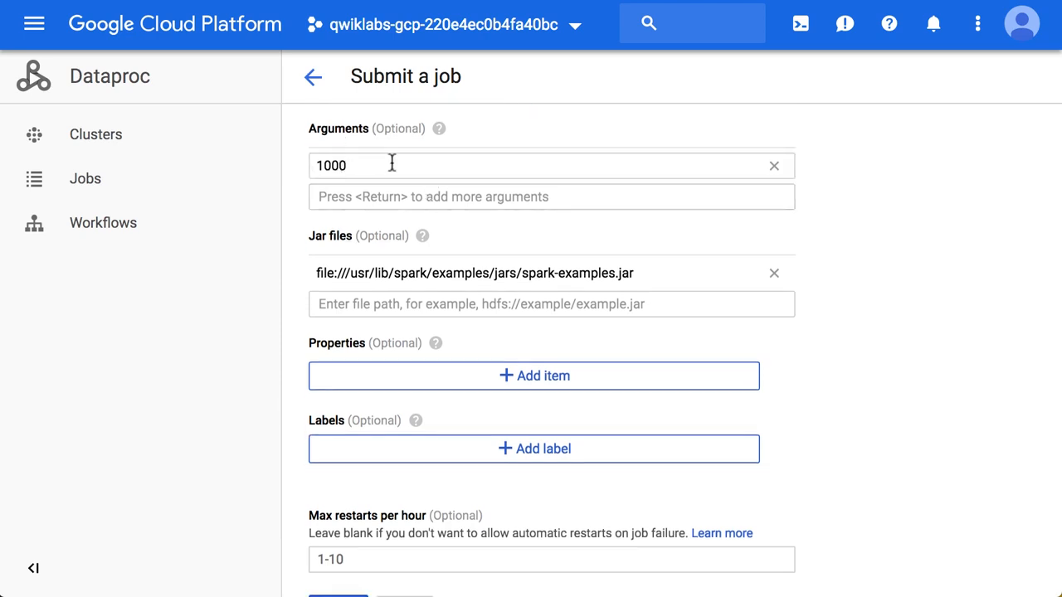
{"action": "scroll", "coordinate": [394, 251], "scroll_direction": "down", "scroll_amount": 2}
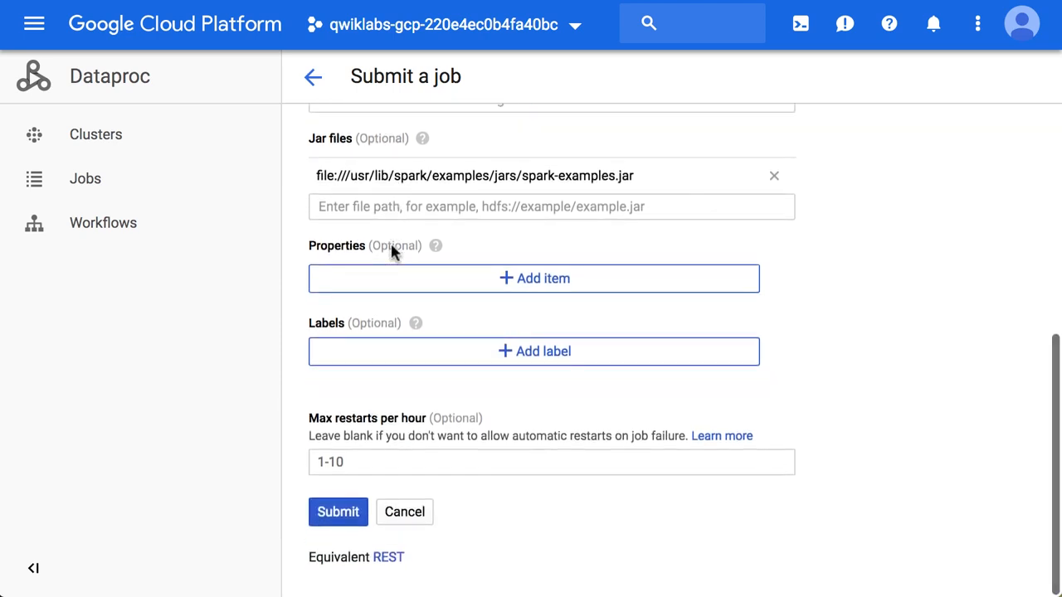
{"action": "left_click", "coordinate": [338, 511]}
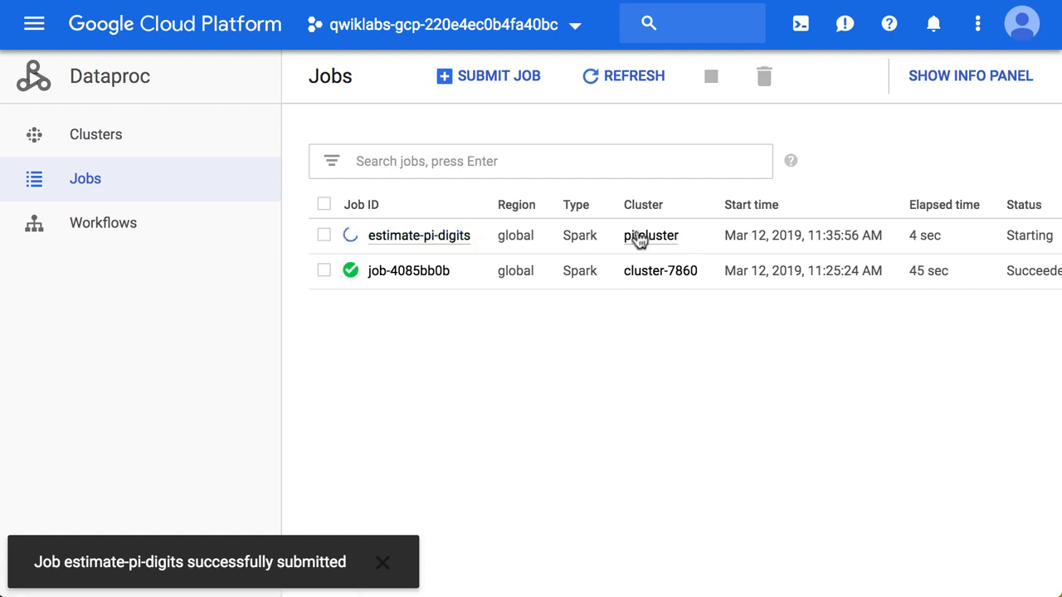
Open the details of pi-cluster and examine its monitoring charts for YARN, HDFS and CPU utilization.
{"action": "left_click", "coordinate": [99, 146]}
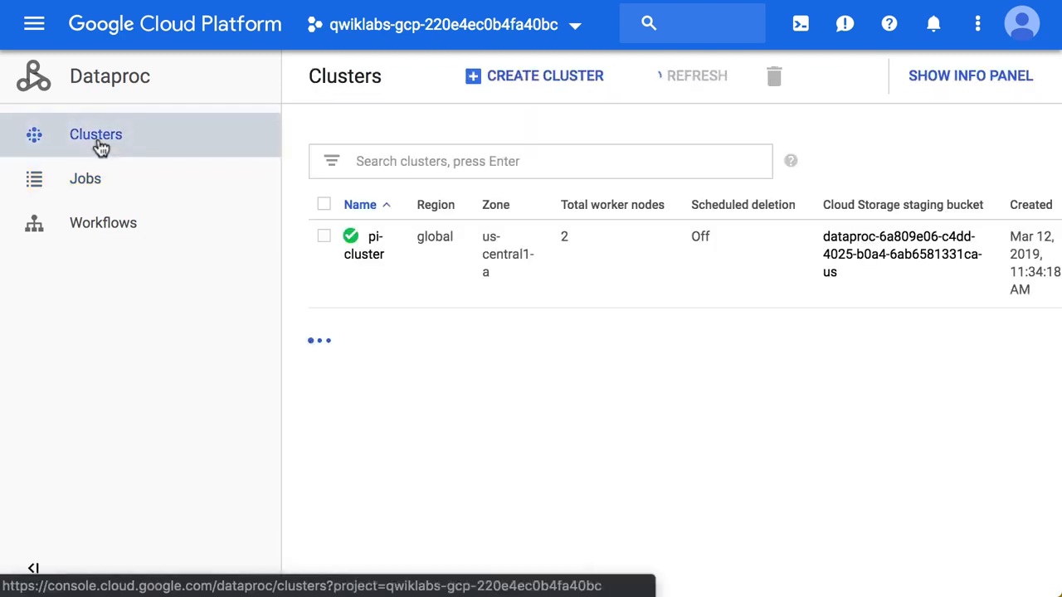
{"action": "left_click", "coordinate": [362, 258]}
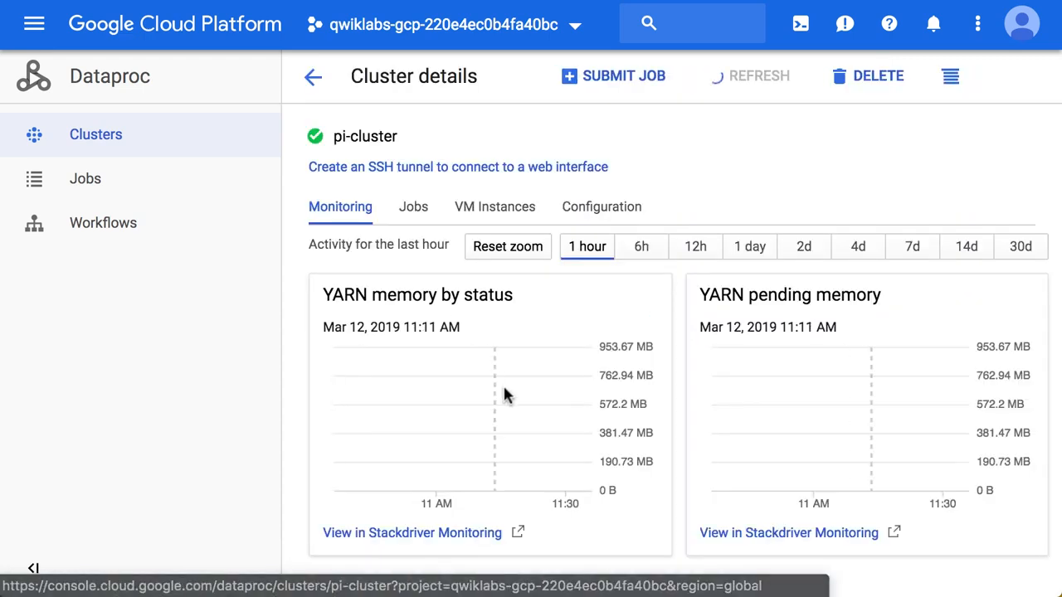
{"action": "scroll", "coordinate": [509, 427], "scroll_direction": "down", "scroll_amount": 3}
{"action": "scroll", "coordinate": [509, 428], "scroll_direction": "up", "scroll_amount": 3}
{"action": "scroll", "coordinate": [510, 428], "scroll_direction": "down", "scroll_amount": 1}
{"action": "scroll", "coordinate": [509, 428], "scroll_direction": "down", "scroll_amount": 3}
{"action": "scroll", "coordinate": [509, 428], "scroll_direction": "down", "scroll_amount": 3}
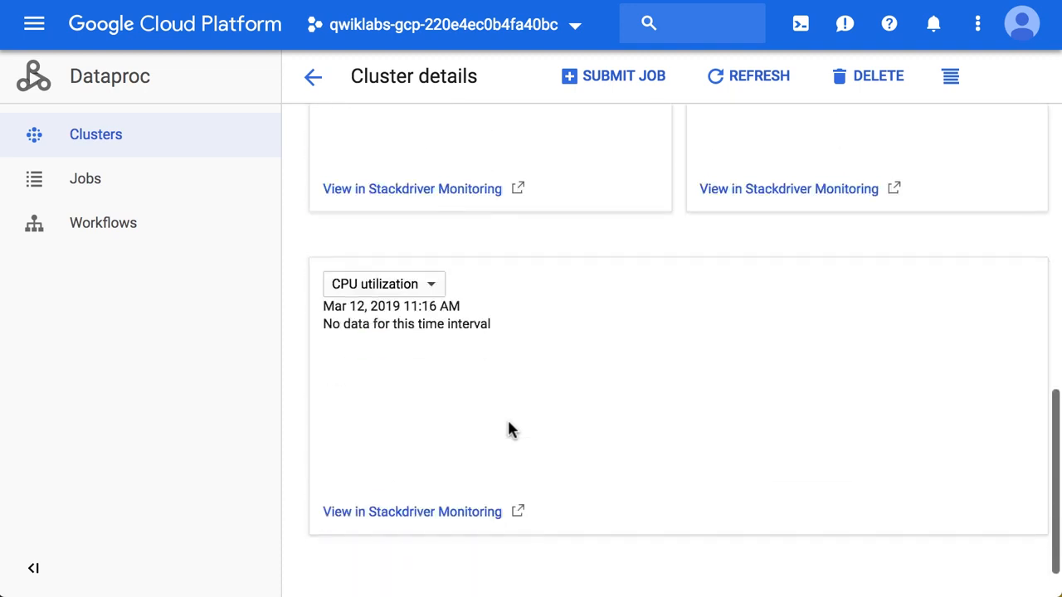
{"action": "scroll", "coordinate": [569, 369], "scroll_direction": "up", "scroll_amount": 2}
{"action": "scroll", "coordinate": [569, 369], "scroll_direction": "up", "scroll_amount": 5}
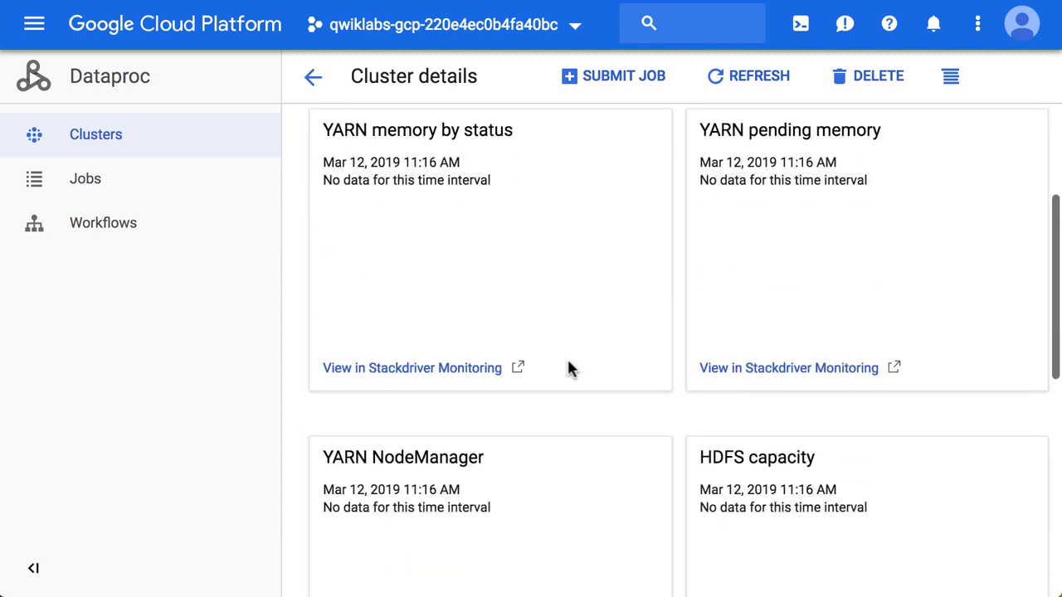
{"action": "scroll", "coordinate": [590, 422], "scroll_direction": "down", "scroll_amount": 1}
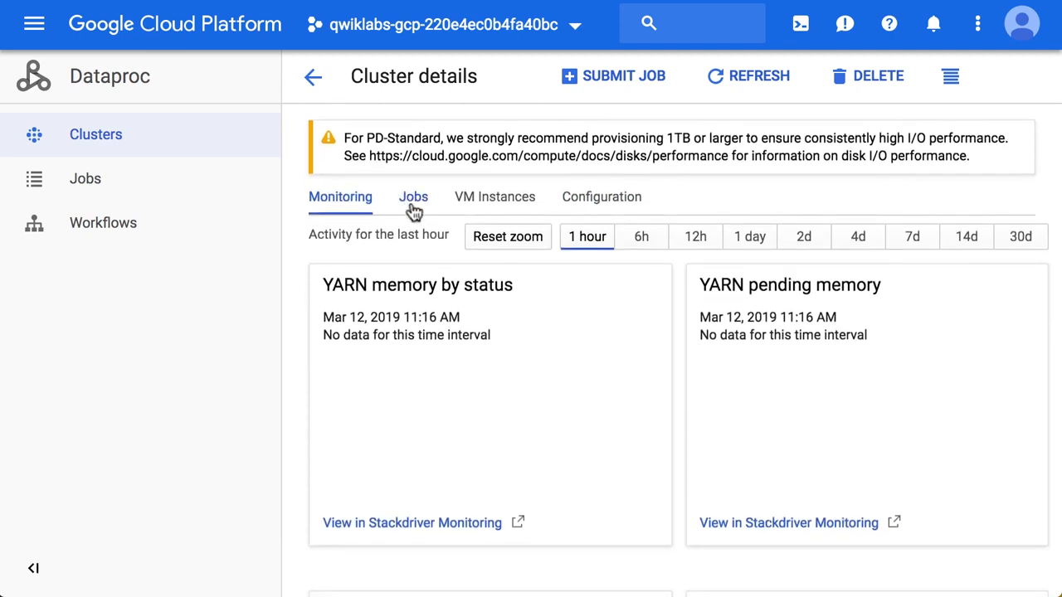
Open the estimate-pi-digits job from the cluster's job list and enable line wrapping for its output.
{"action": "left_click", "coordinate": [413, 205]}
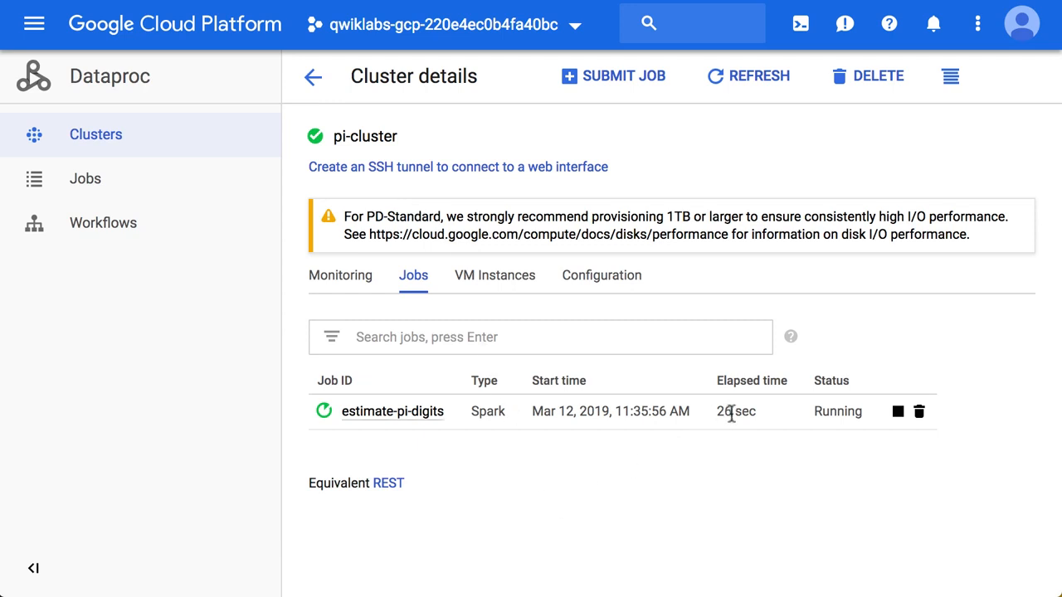
{"action": "left_click", "coordinate": [419, 414]}
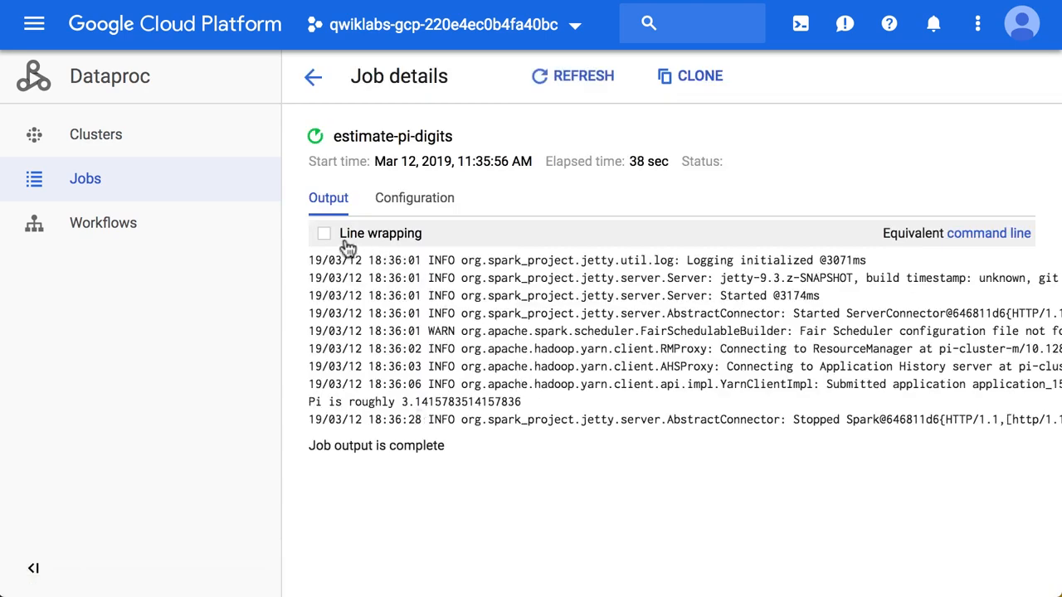
{"action": "left_click", "coordinate": [324, 236]}
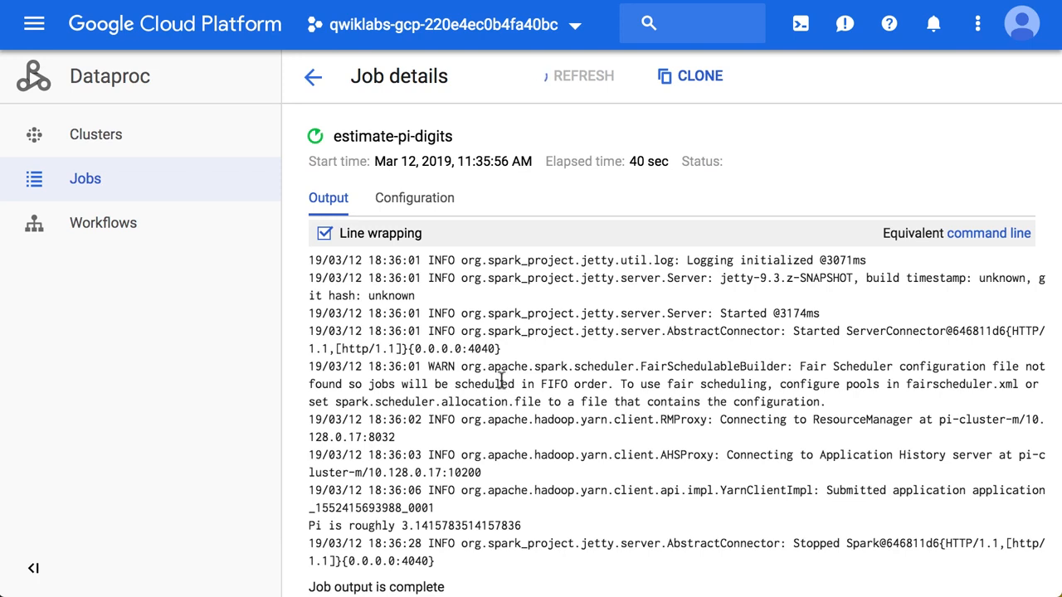
Examine the job's output log for the start time, the estimated value of pi and the Spark stop message.
{"action": "scroll", "coordinate": [502, 380], "scroll_direction": "up", "scroll_amount": 1}
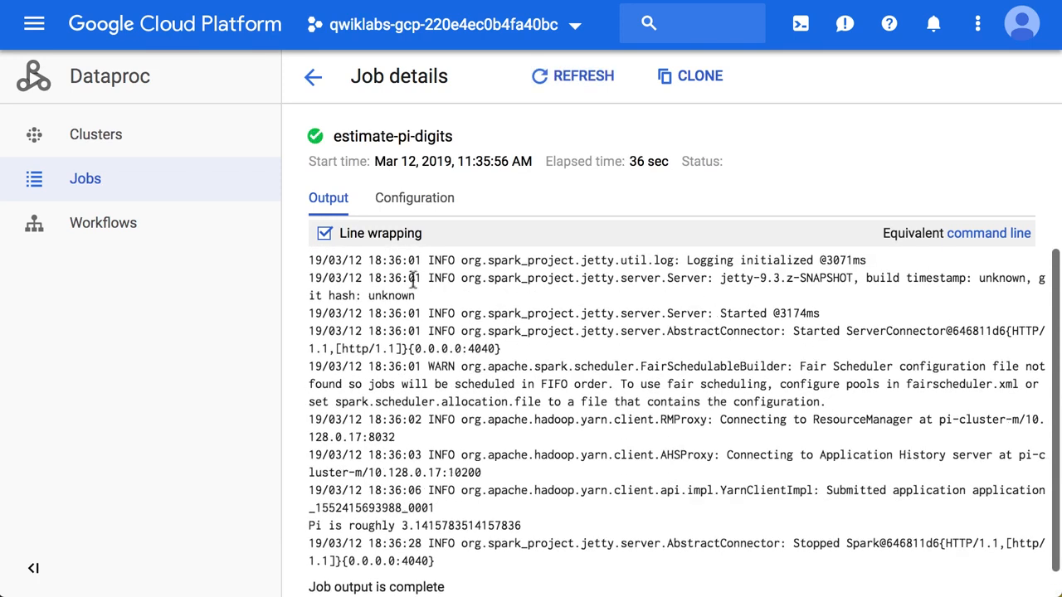
{"action": "left_click_drag", "start_coordinate": [369, 261], "coordinate": [429, 260]}
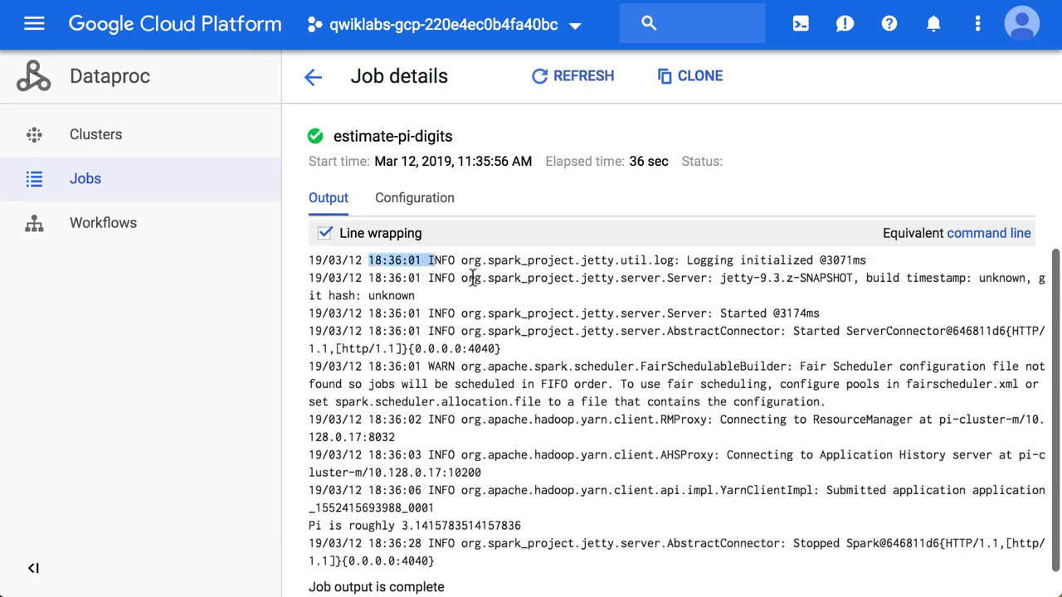
{"action": "left_click", "coordinate": [496, 348]}
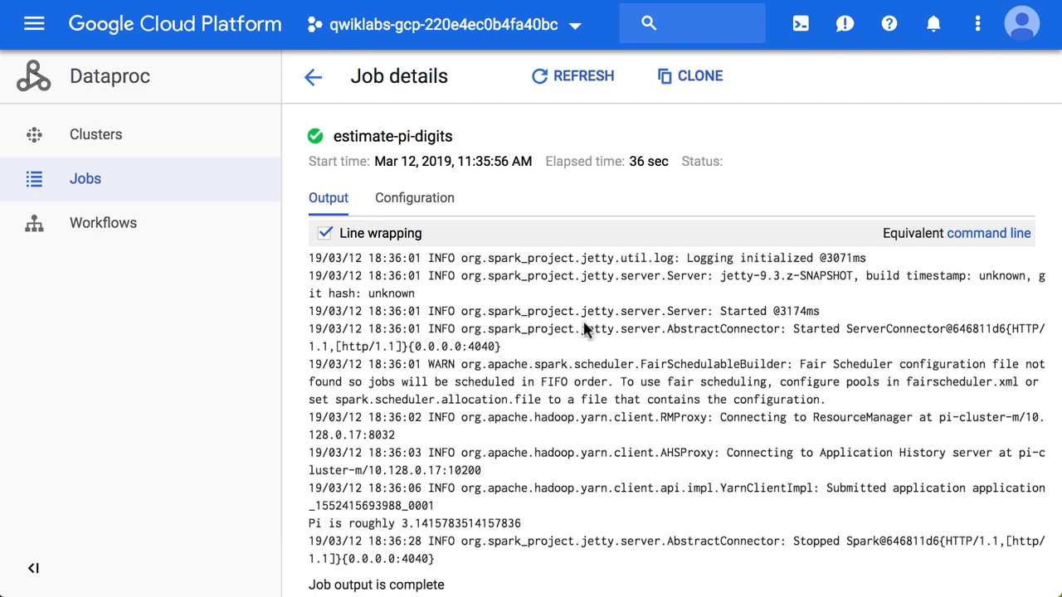
{"action": "scroll", "coordinate": [530, 386], "scroll_direction": "down", "scroll_amount": 1}
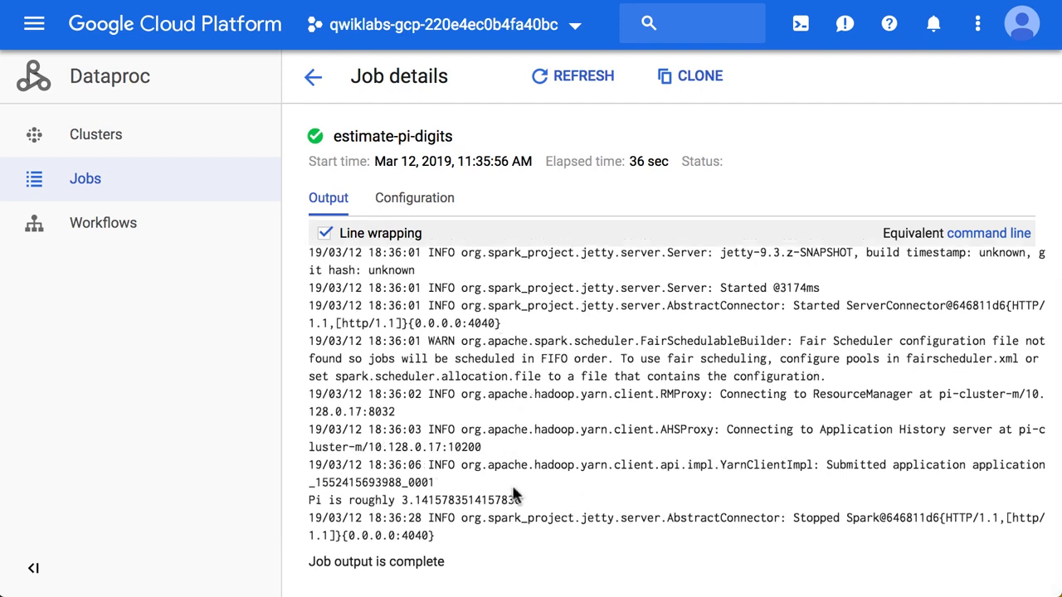
{"action": "left_click_drag", "start_coordinate": [521, 499], "coordinate": [308, 496]}
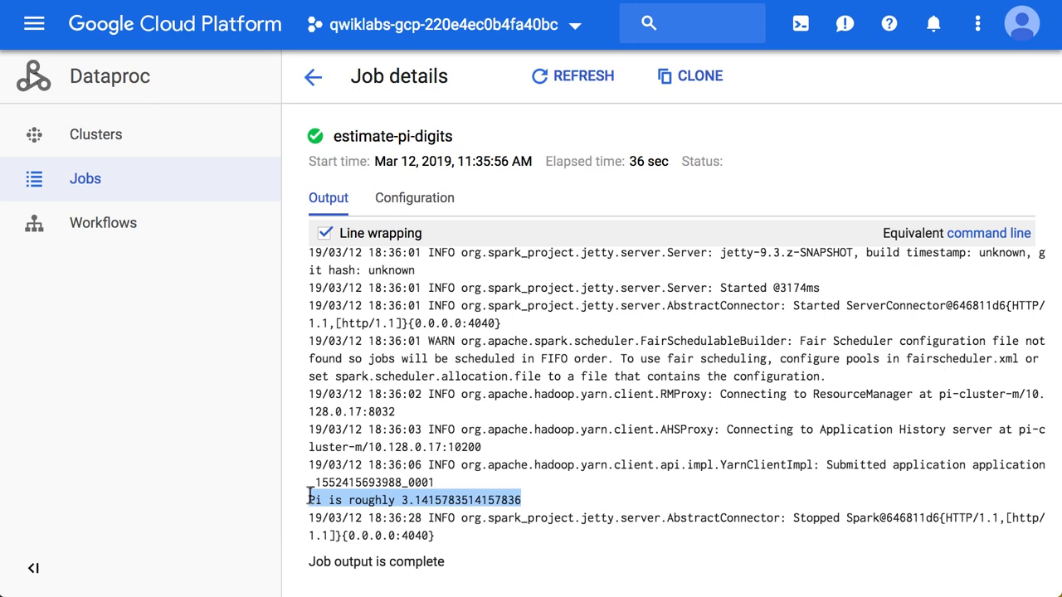
{"action": "left_click", "coordinate": [380, 502]}
{"action": "left_click_drag", "start_coordinate": [527, 502], "coordinate": [309, 502]}
{"action": "left_click_drag", "start_coordinate": [795, 518], "coordinate": [881, 518]}
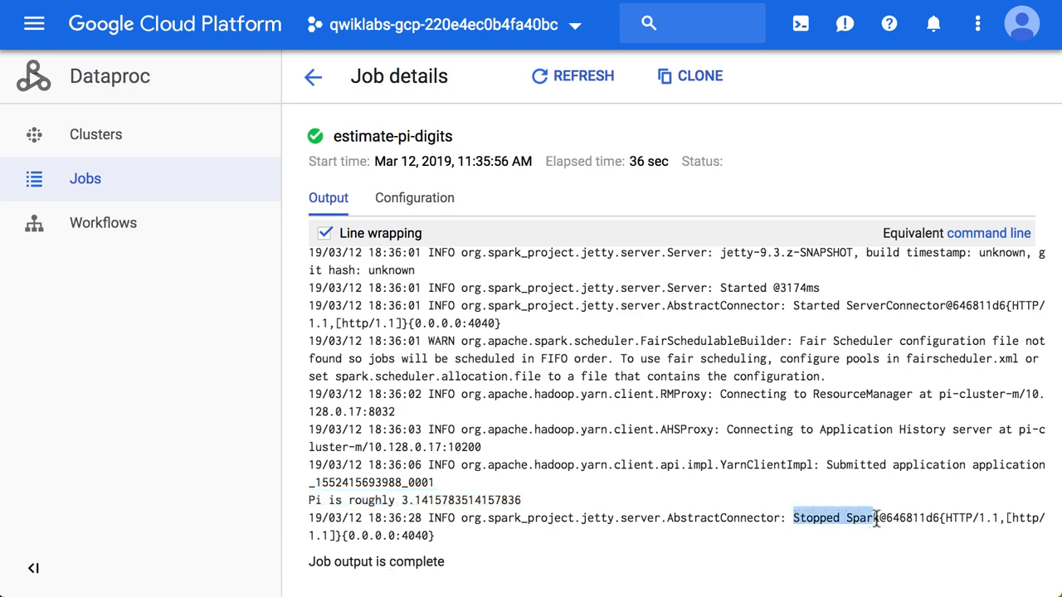
{"action": "left_click", "coordinate": [696, 466]}
{"action": "scroll", "coordinate": [460, 379], "scroll_direction": "down", "scroll_amount": 1}
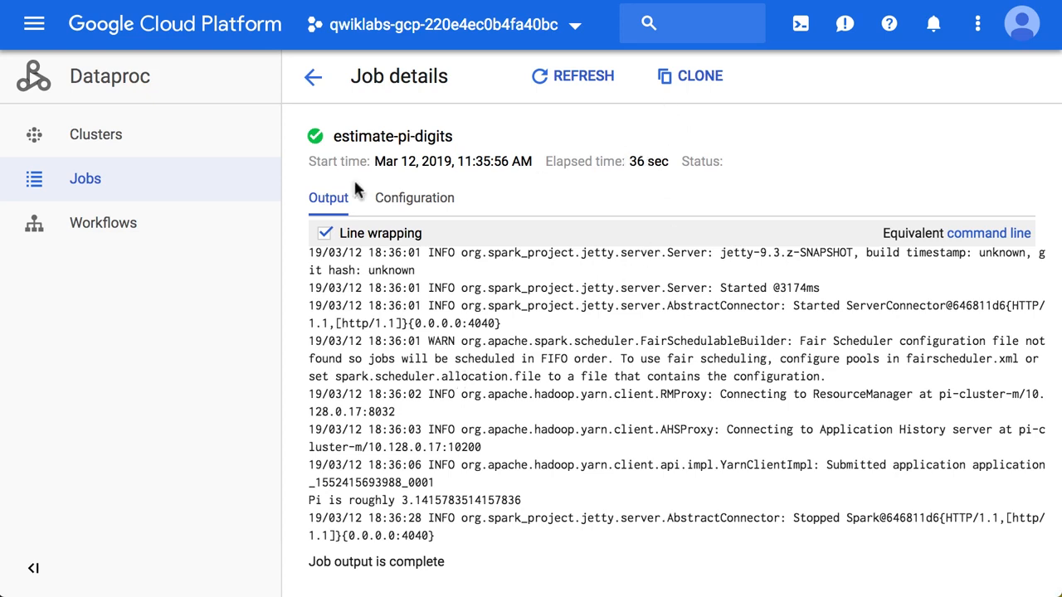
Delete the cluster pi-cluster from the clusters list and confirm the deletion.
{"action": "left_click", "coordinate": [168, 143]}
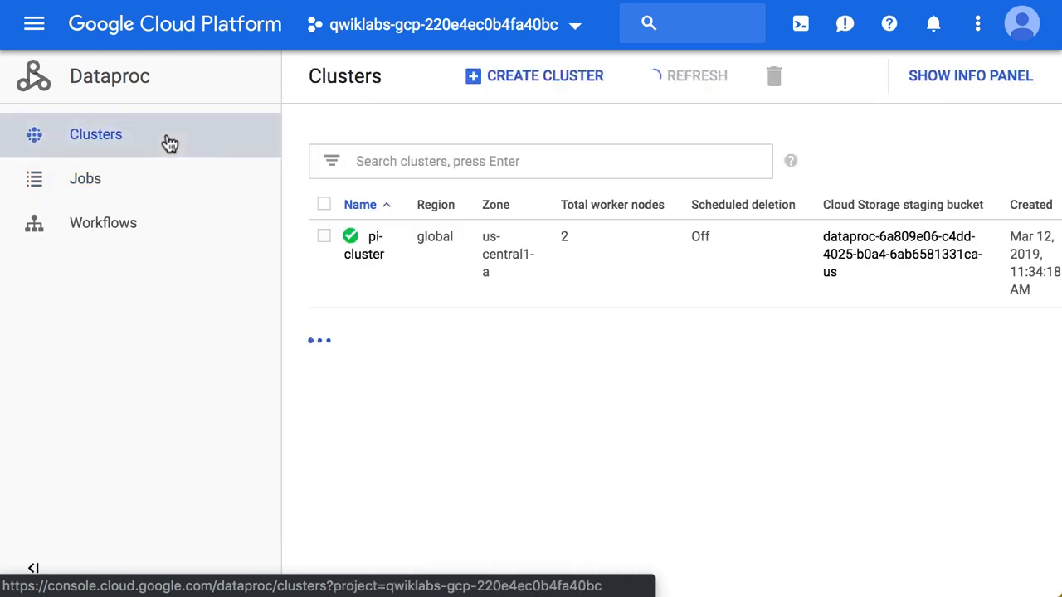
{"action": "left_click", "coordinate": [324, 237]}
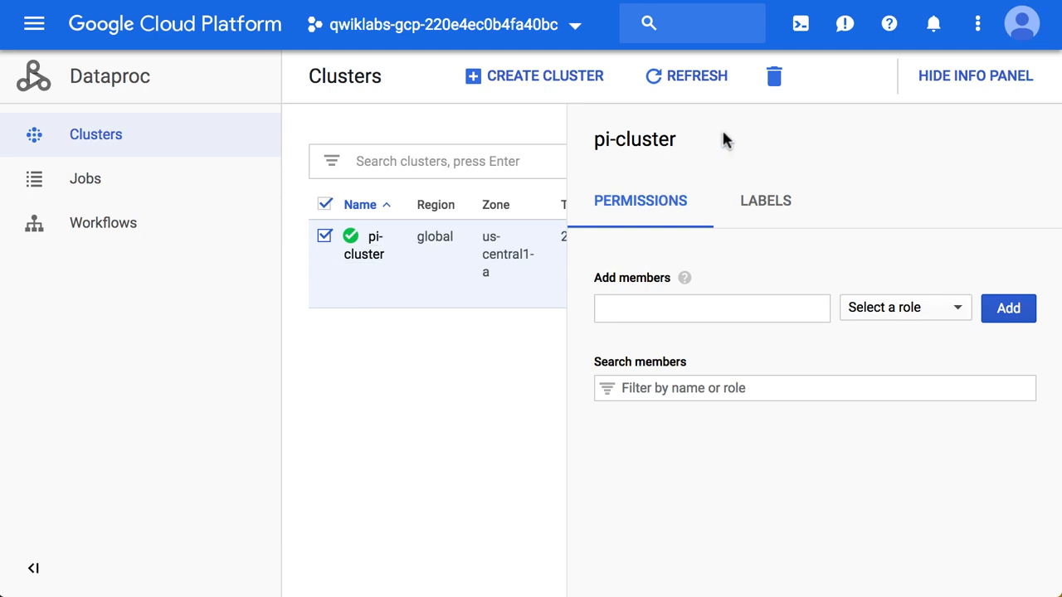
{"action": "left_click", "coordinate": [781, 86]}
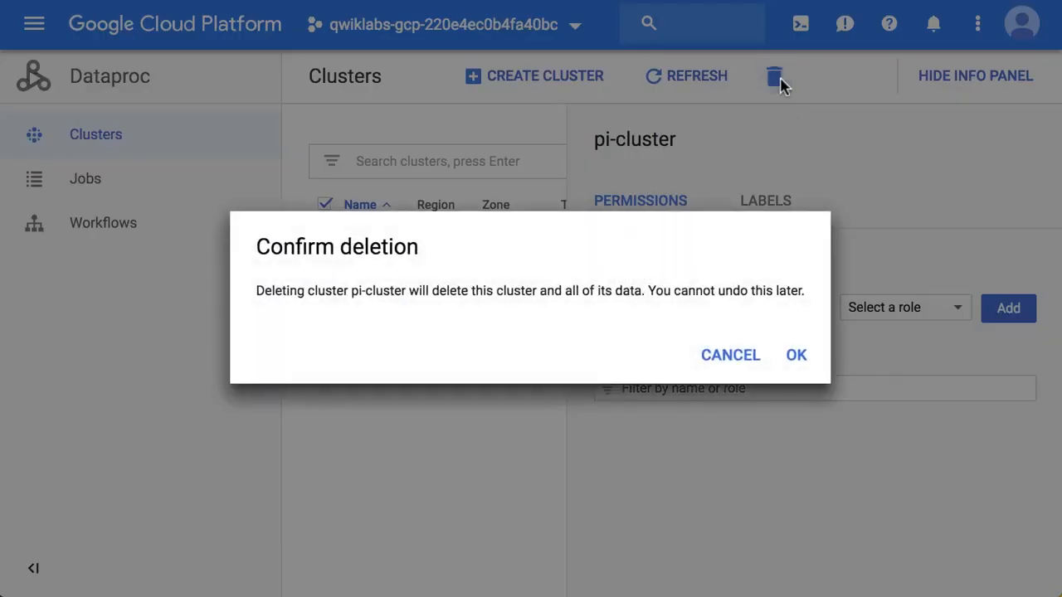
{"action": "left_click", "coordinate": [797, 357]}
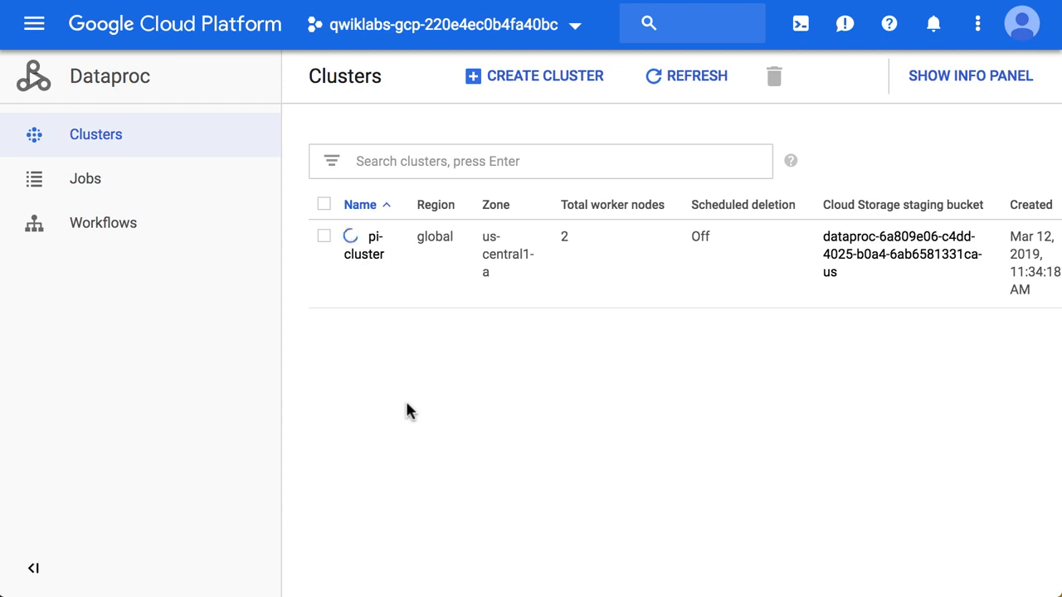
Check the status of the submitted jobs and return to the clusters list.
{"action": "left_click", "coordinate": [197, 199]}
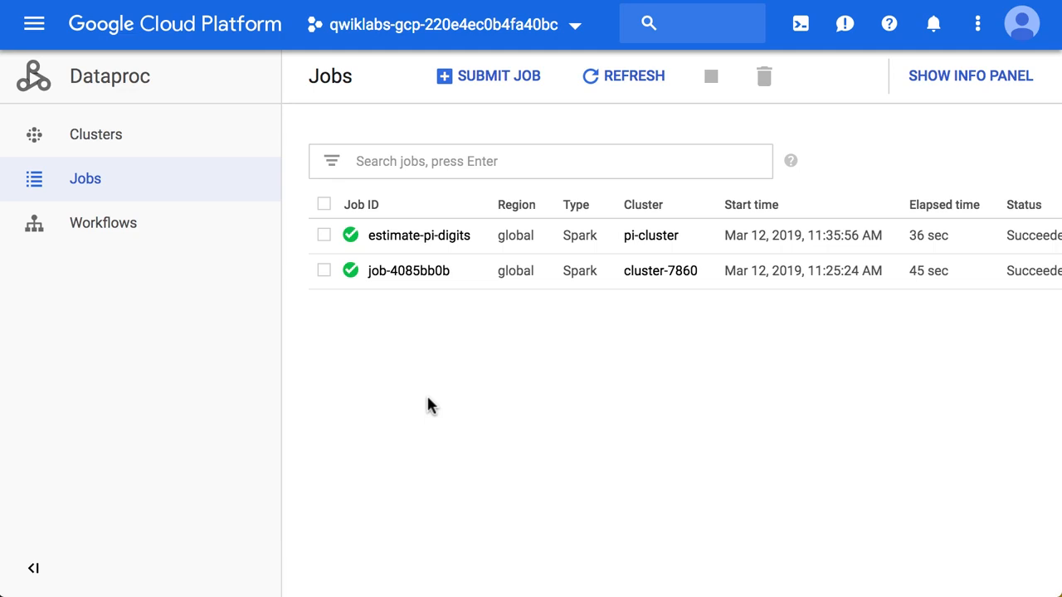
{"action": "left_click", "coordinate": [164, 130]}
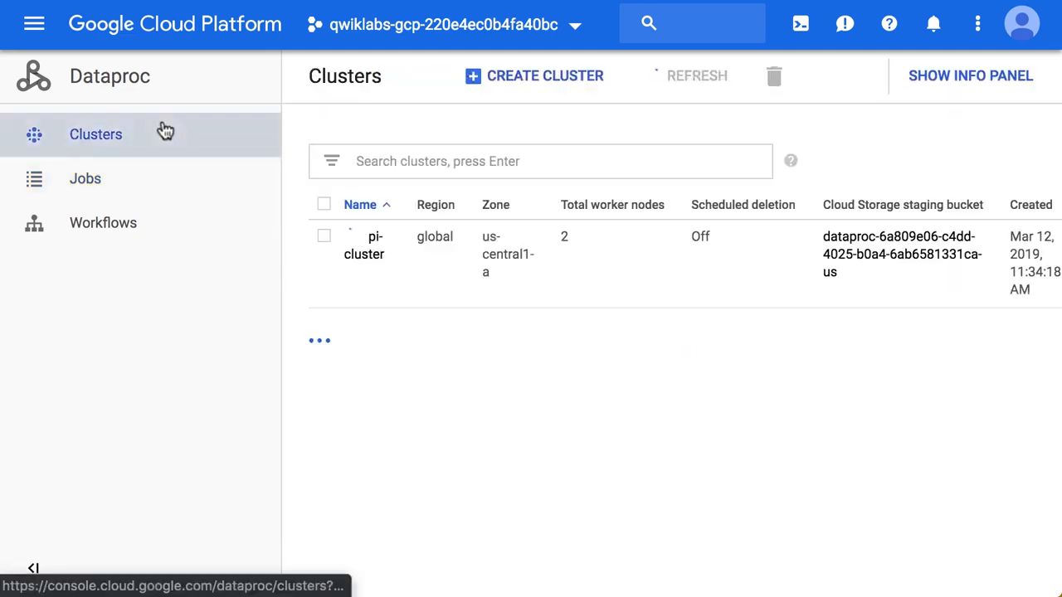